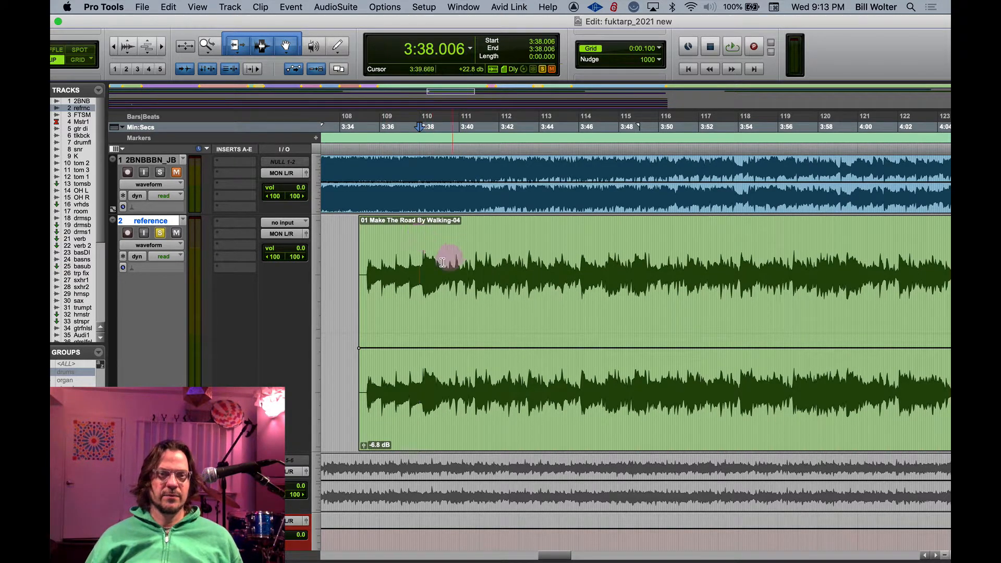
- Play the reference track from 3:36.844, mark a selection from about 3:38.043 to 3:43.370 during playback, and audition it
click(413, 258)
click(460, 253)
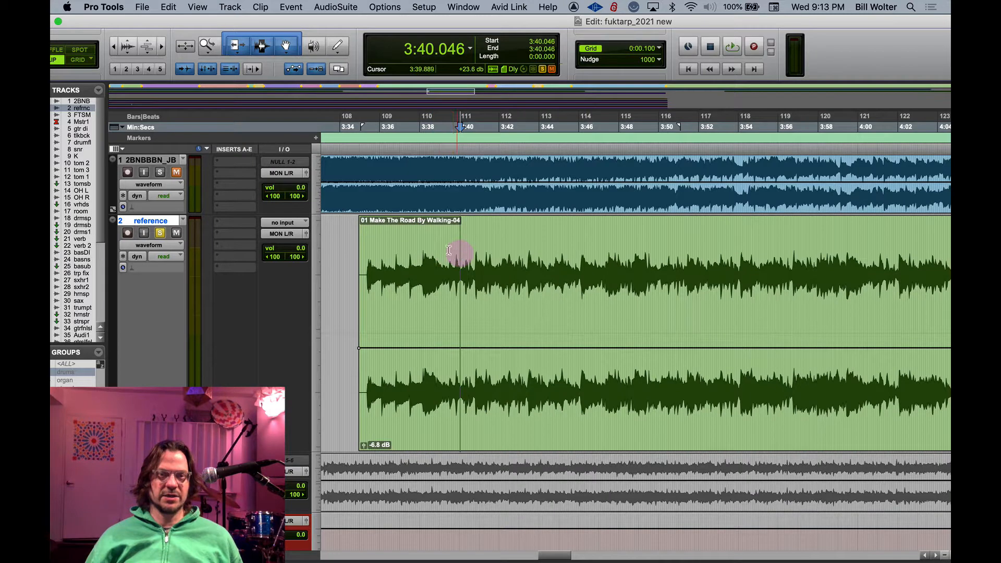
click(397, 235)
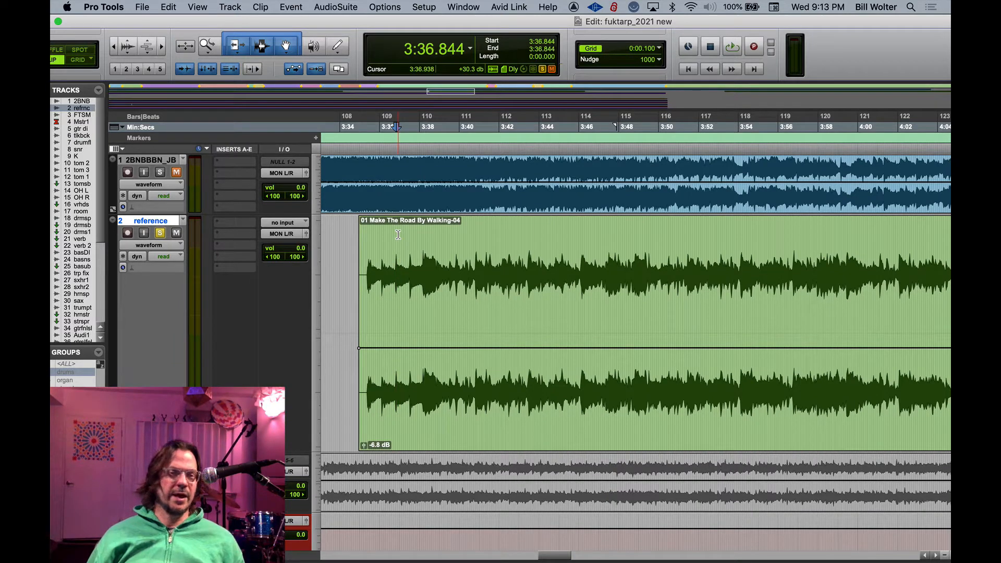
key(space)
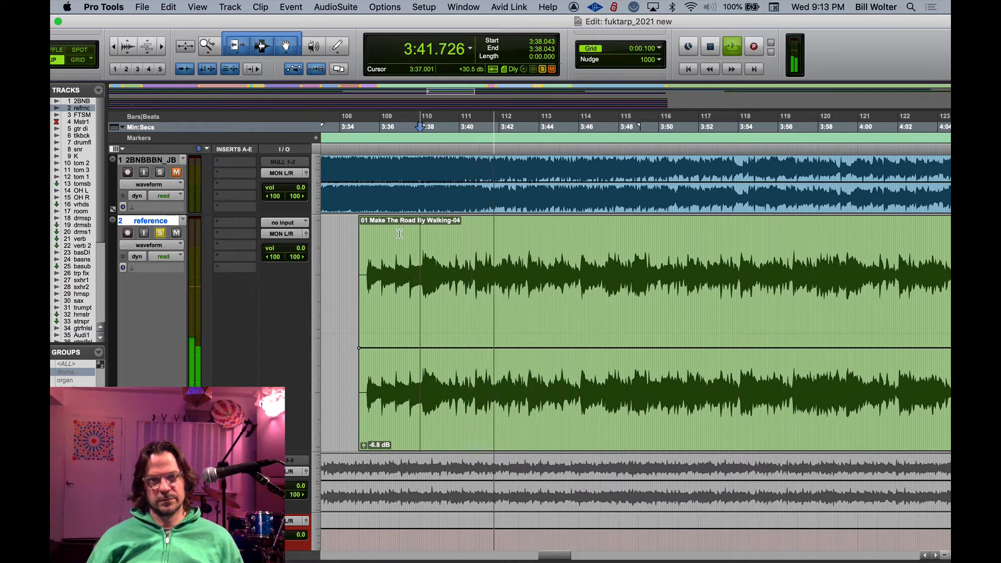
key(Up)
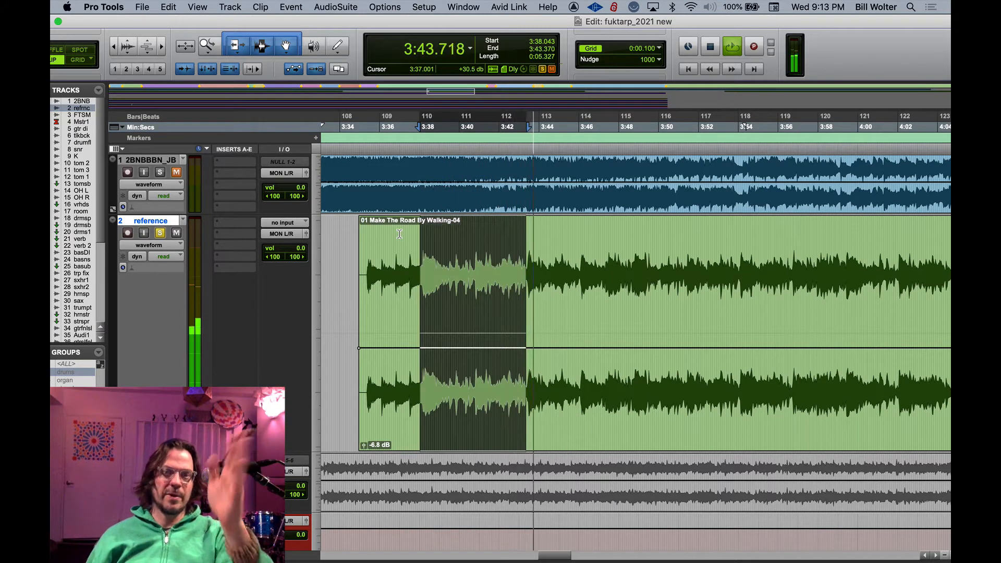
key(space)
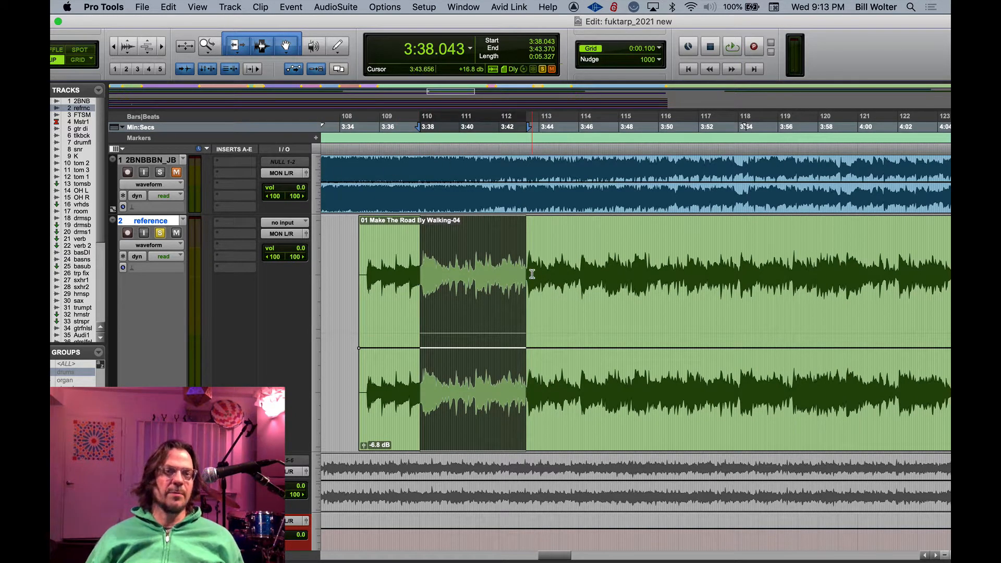
key(space)
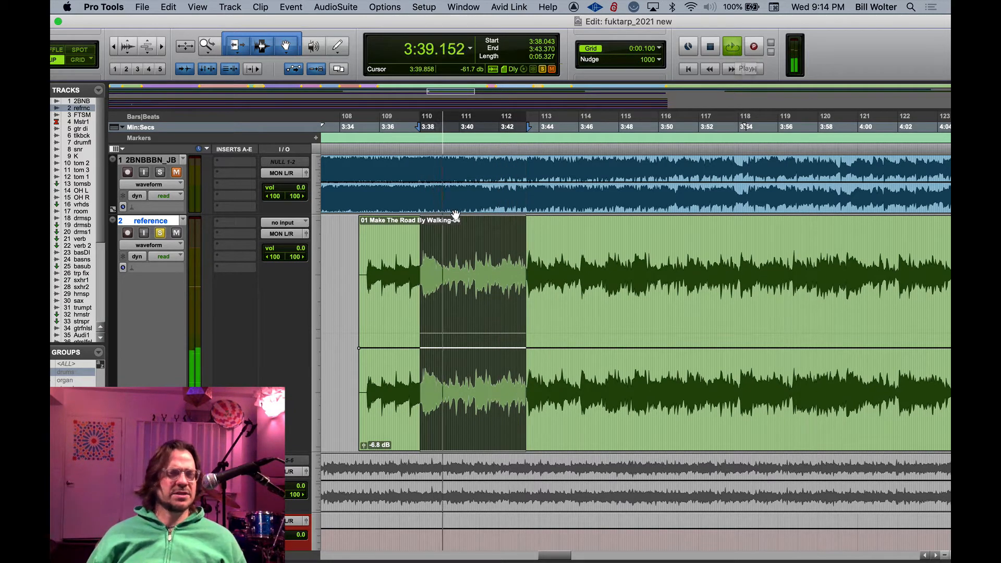
key(space)
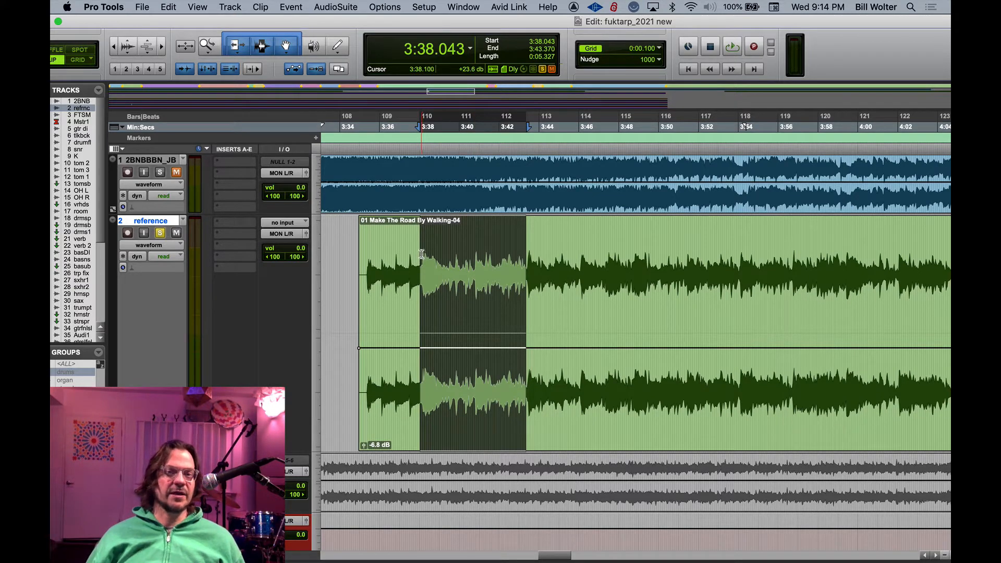
click(421, 253)
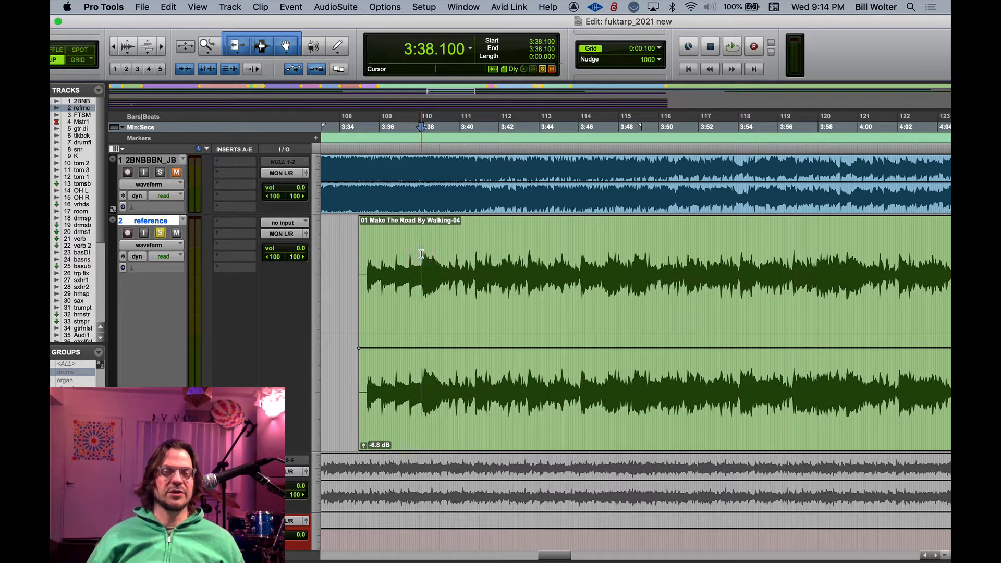
click(530, 239)
click(471, 243)
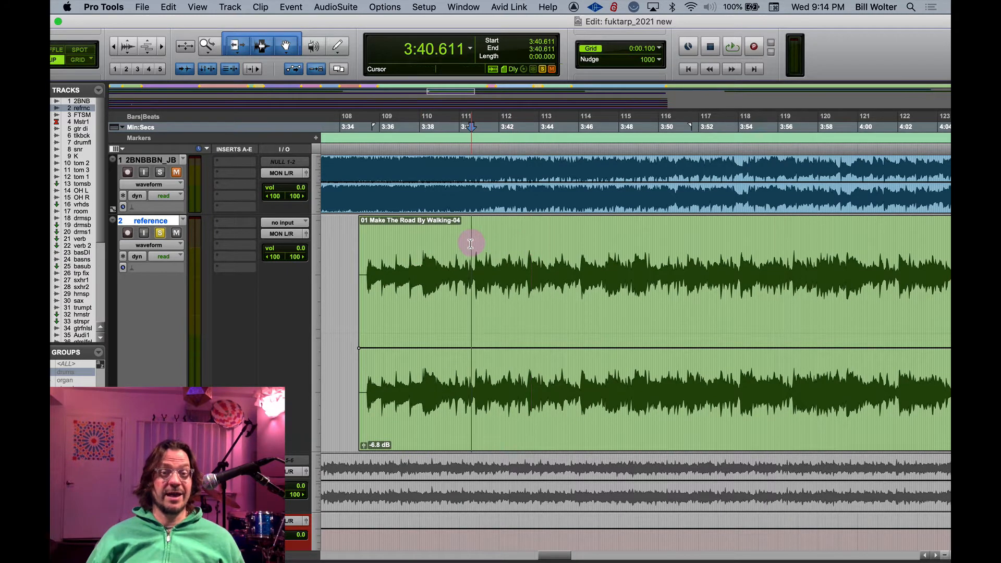
click(392, 240)
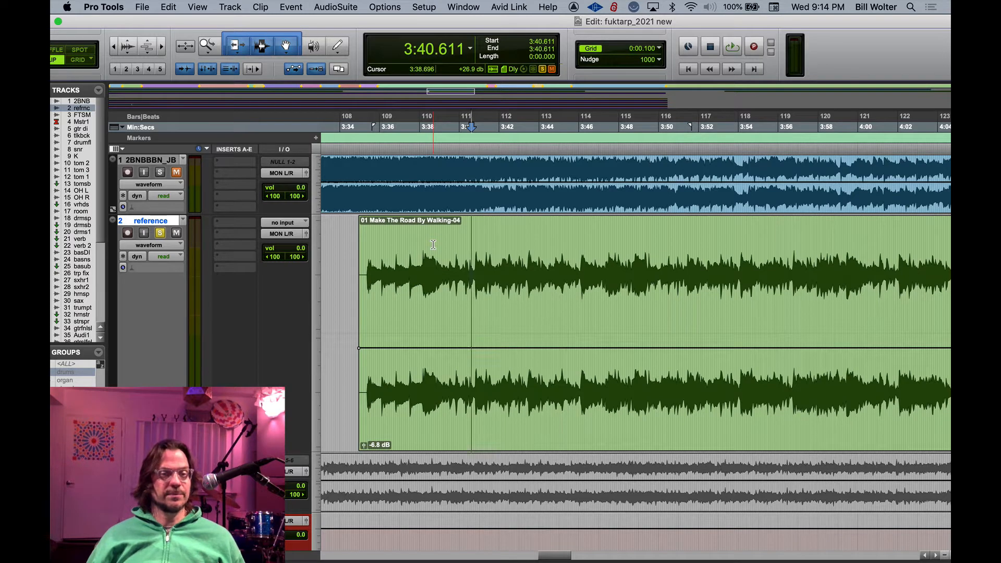
- Play the reference track from 3:36.342 and mark a new selection during playback from about 3:38.122 to 3:43.321
click(387, 240)
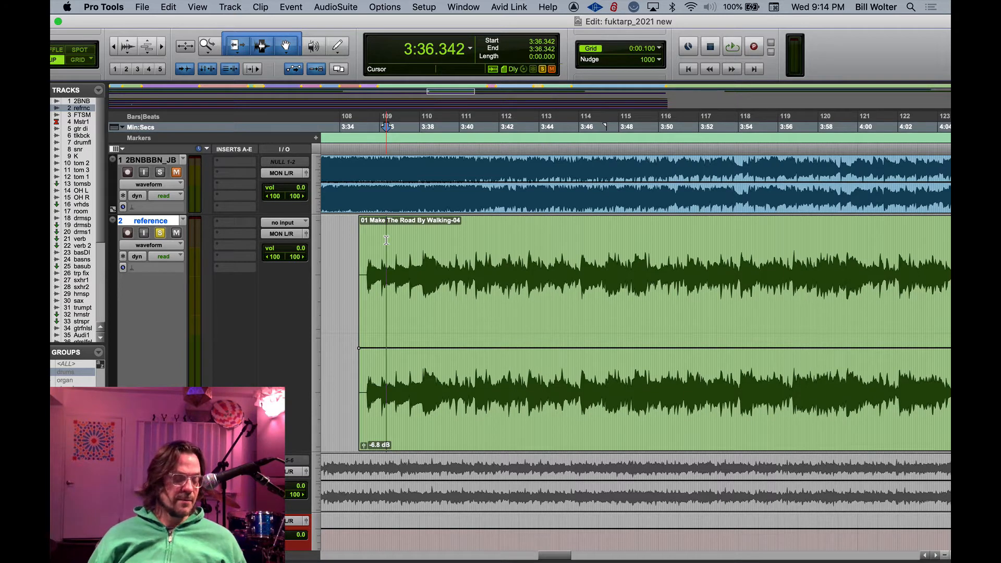
key(space)
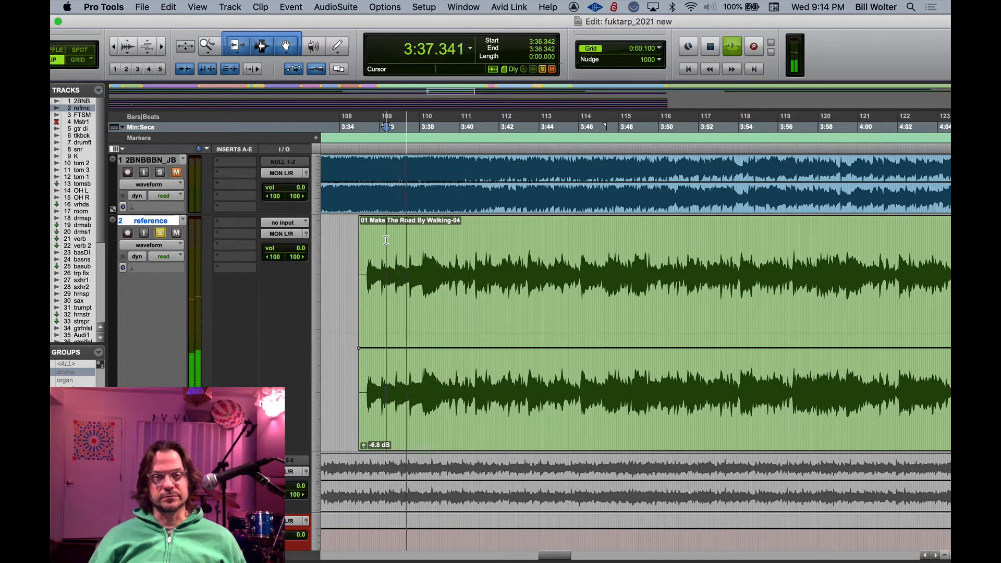
key(Down)
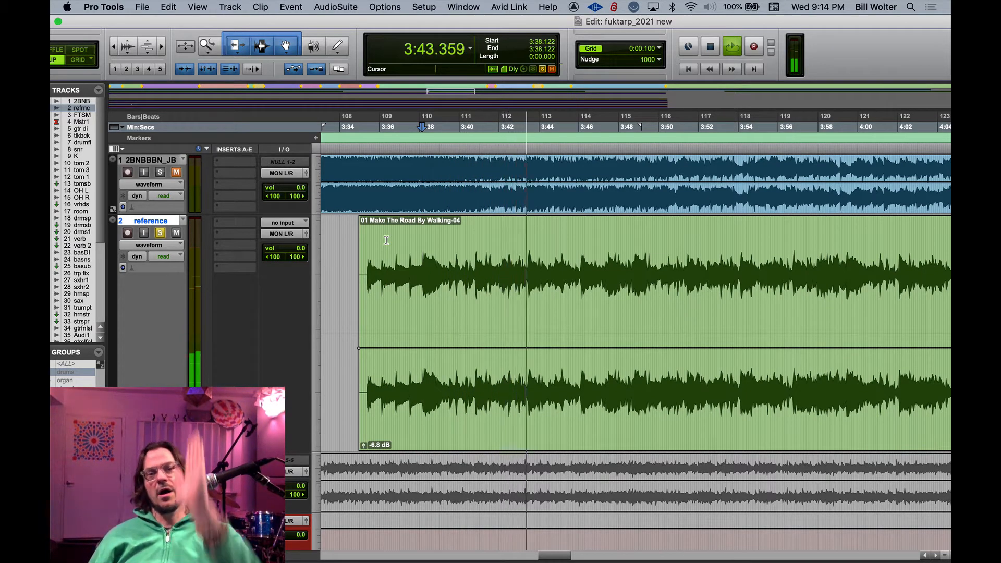
key(Up)
key(space)
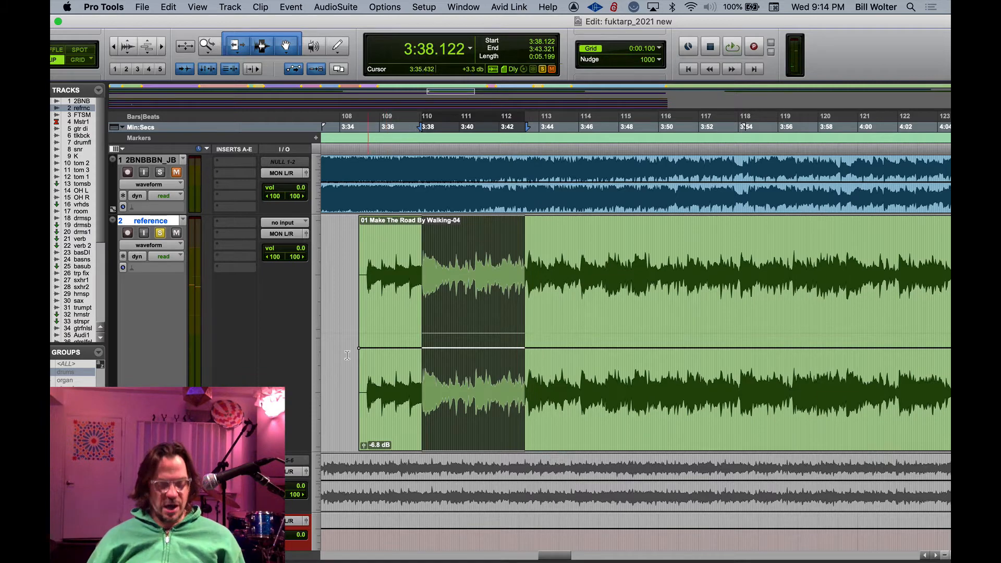
- Refine the selection's start on the reference waveform to the downbeat's attack at about 3:38.187
key(space)
key(t)
key(t)
key(space)
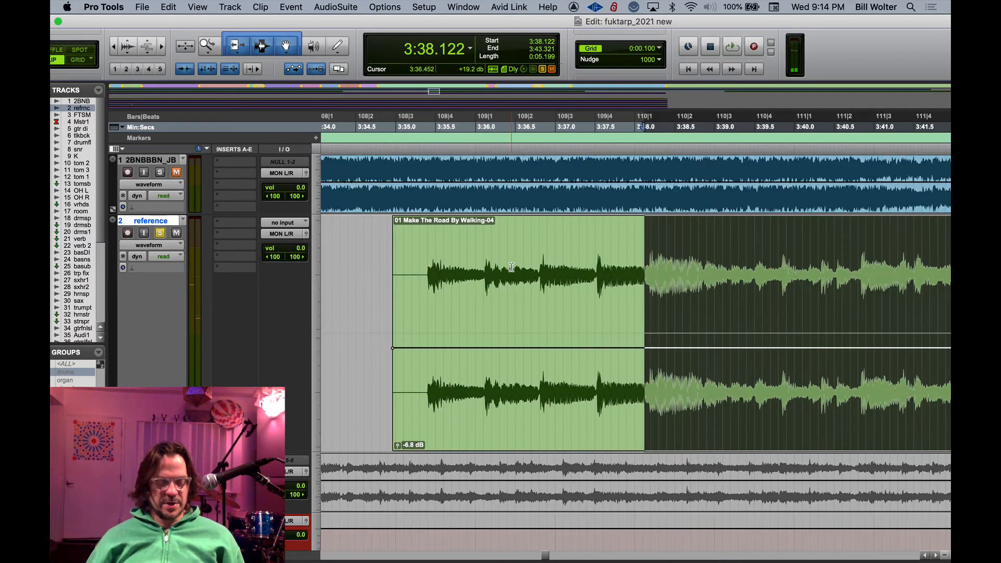
key(t)
key(t)
key(t)
key(shift)
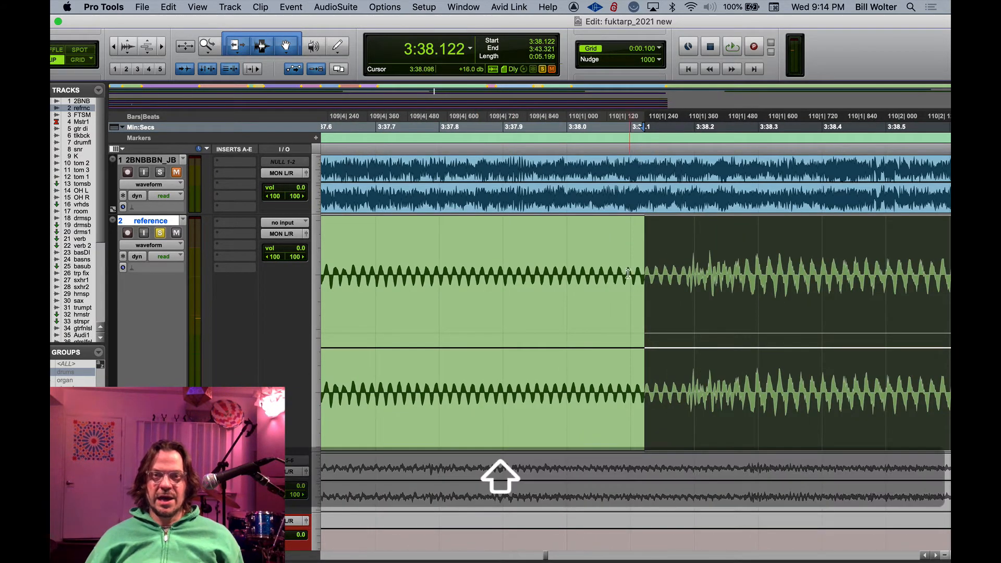
drag(646, 257, 687, 311)
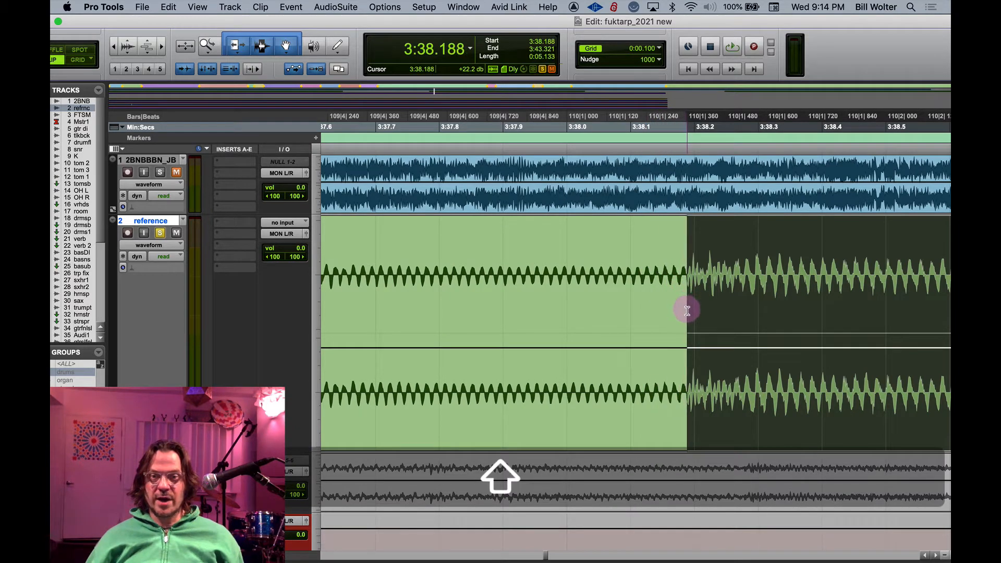
key(t)
key(t)
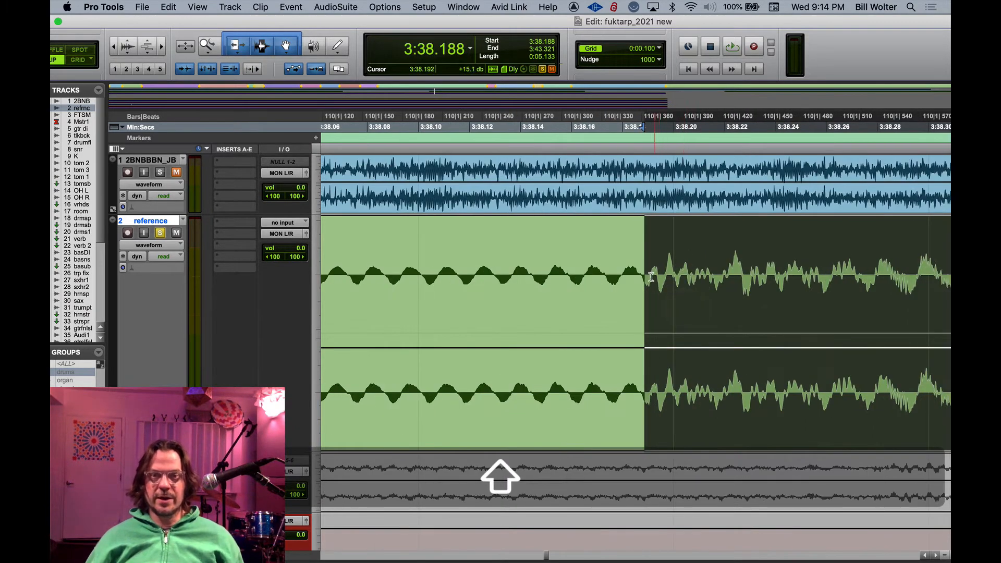
drag(651, 276, 642, 296)
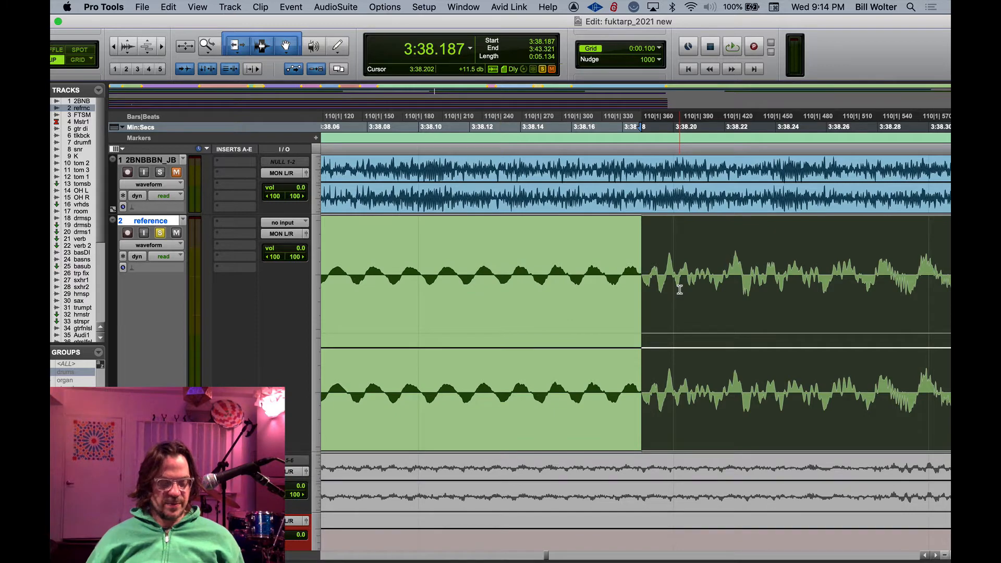
- Examine the selection's start and end boundaries close up, alternating between the two edges
key(r)
key(r)
key(r)
key(r)
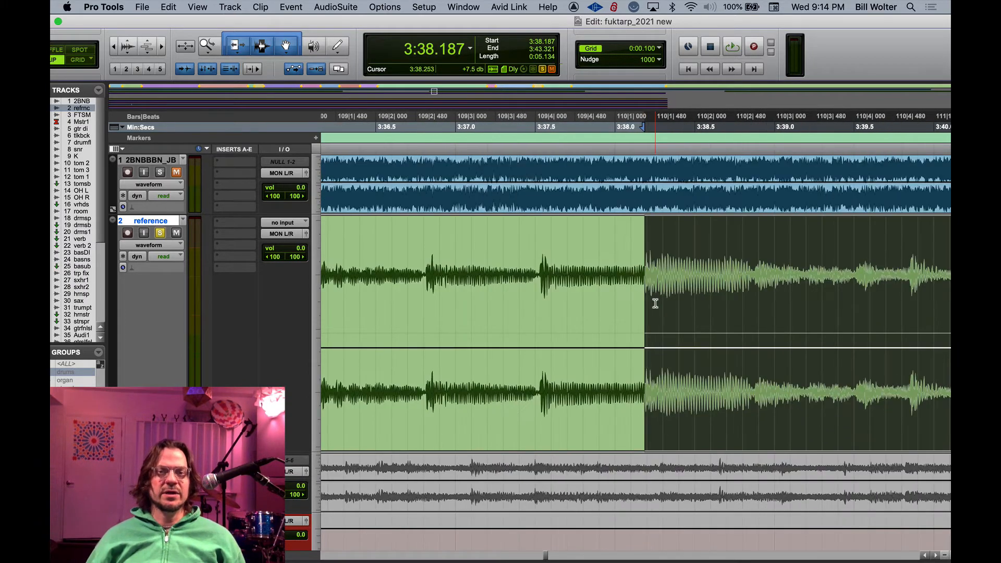
key(t)
key(t)
key(t)
key(r)
key(r)
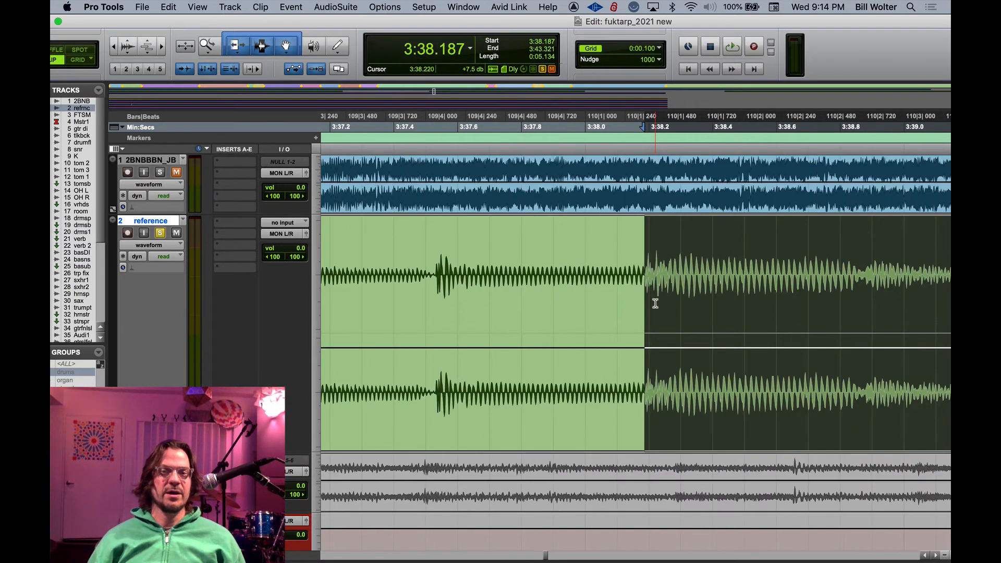
key(Right)
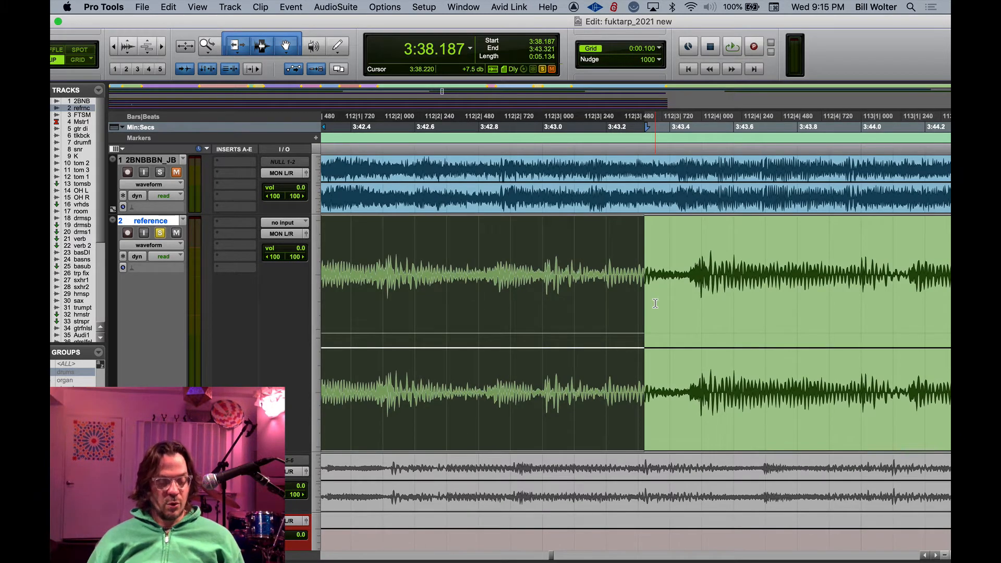
key(Left)
key(Right)
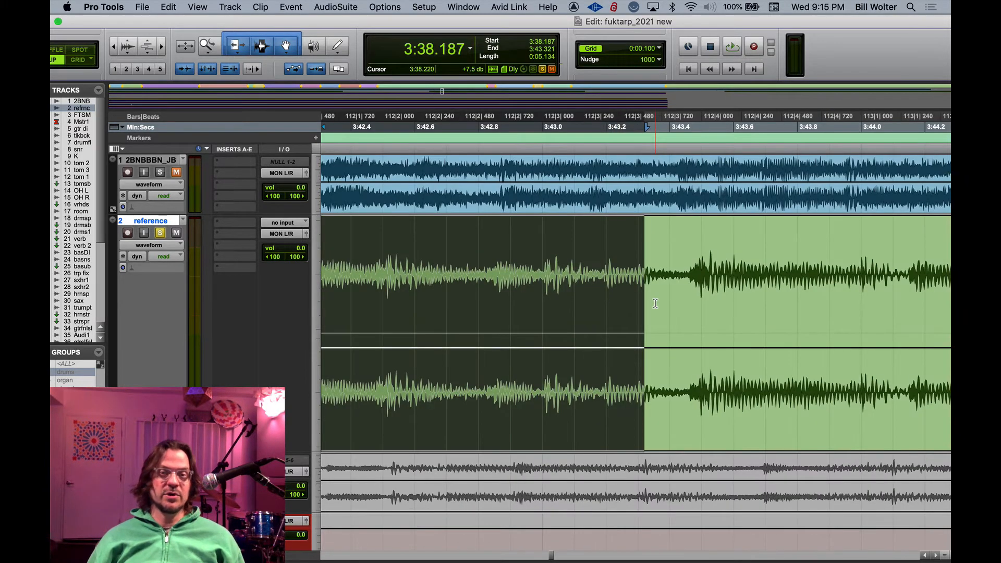
key(Left)
key(Right)
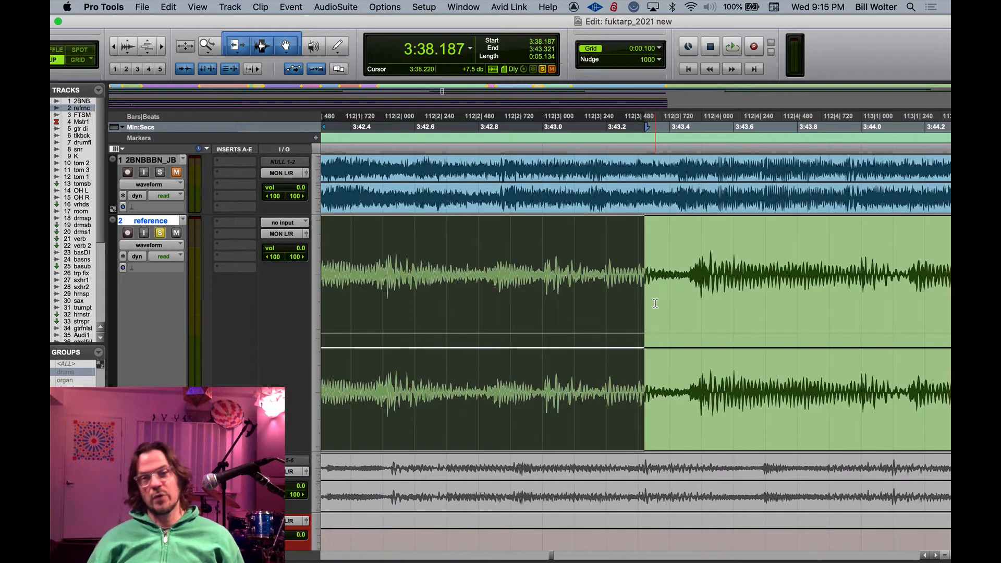
key(Left)
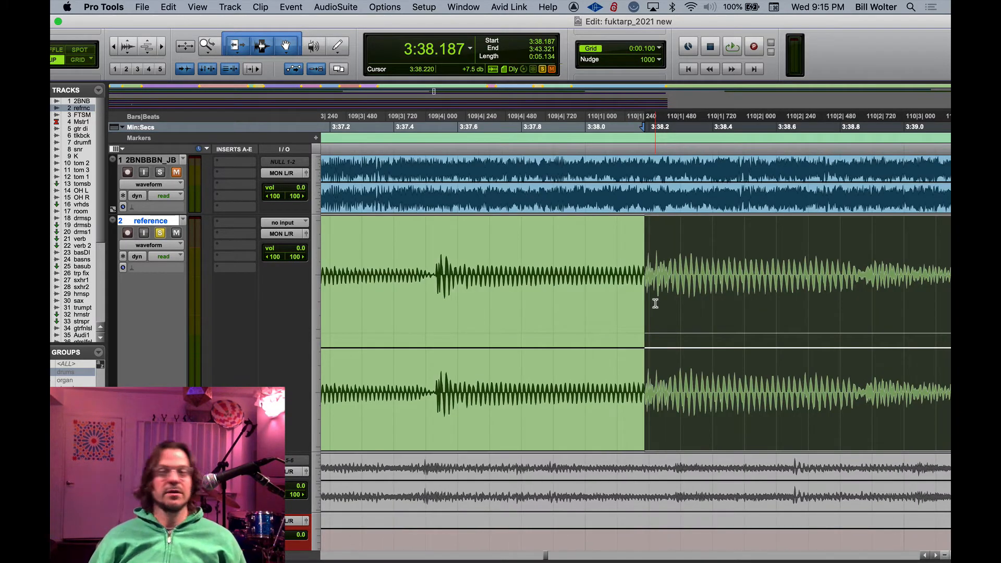
key(Right)
key(Left)
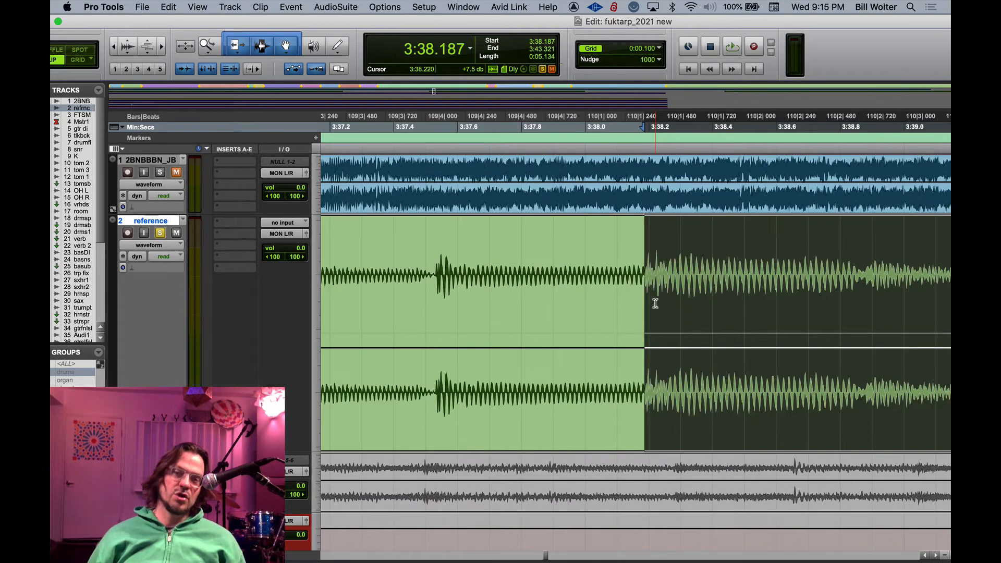
- Extend the selection's end to the next note attack at about 3:43.464 and audition the loop
key(Right)
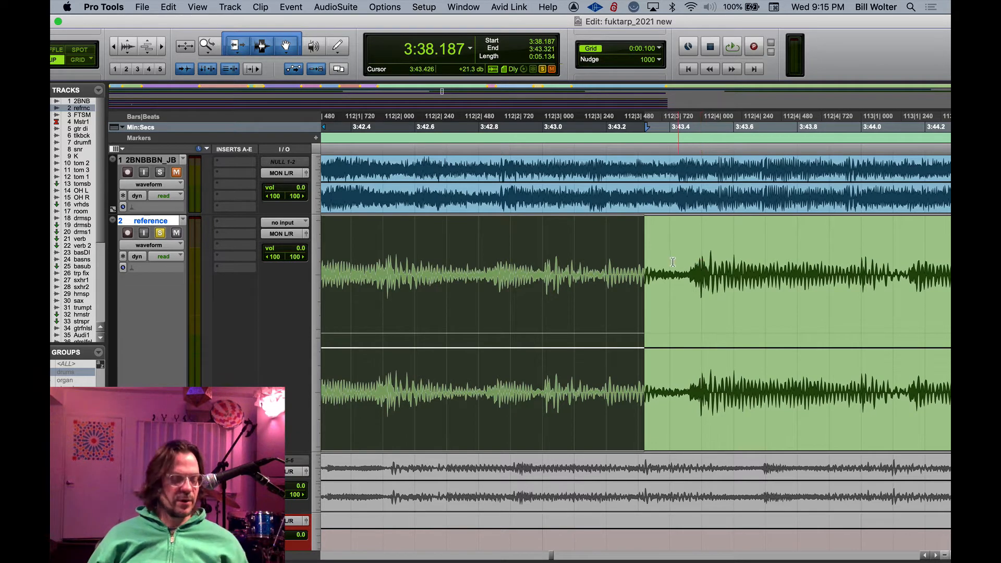
drag(641, 251, 690, 331)
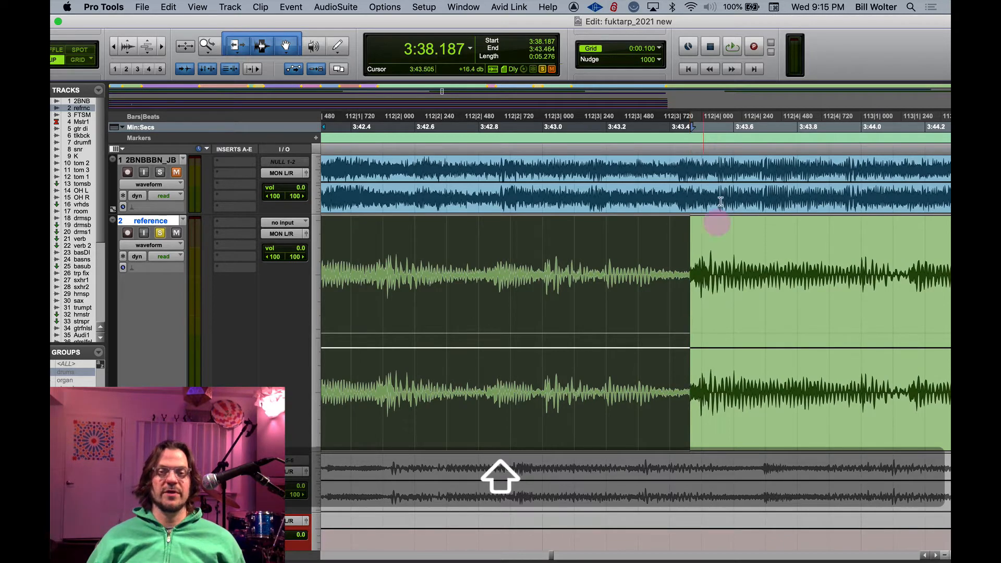
key(r)
key(r)
key(r)
key(r)
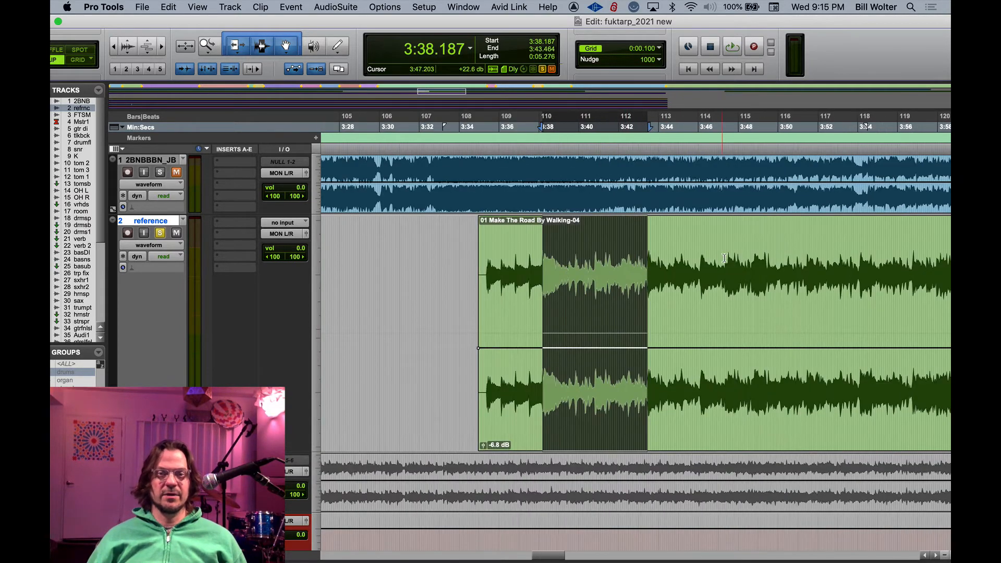
key(space)
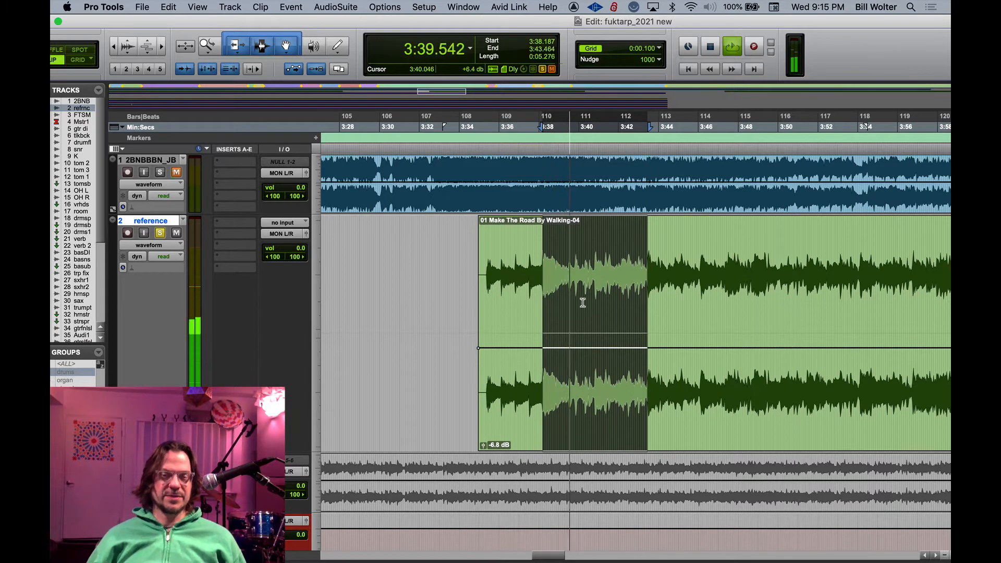
key(space)
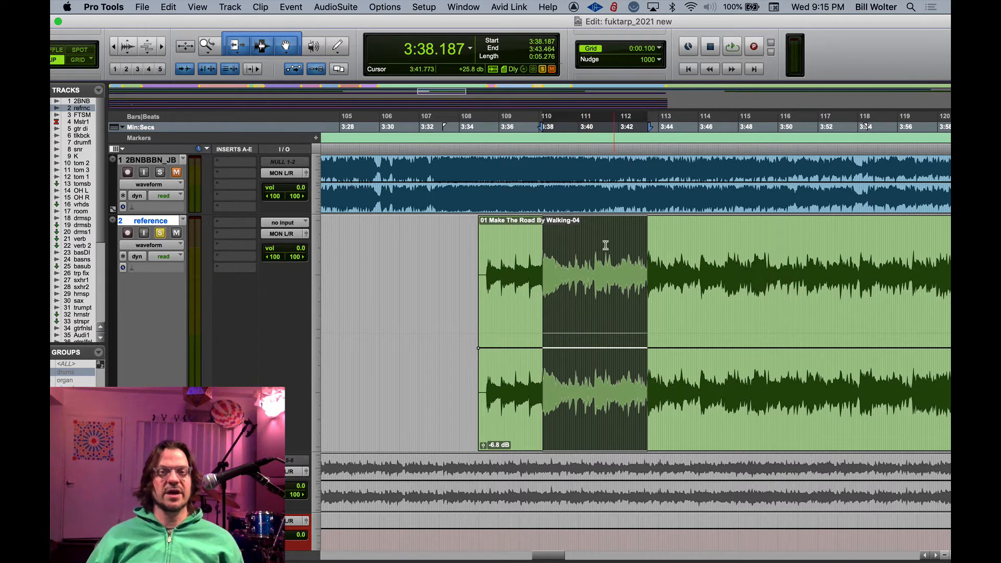
- Play the reference track from 3:35.965 and mark a longer selection during playback from about 3:38.032 to 3:48.746
click(527, 241)
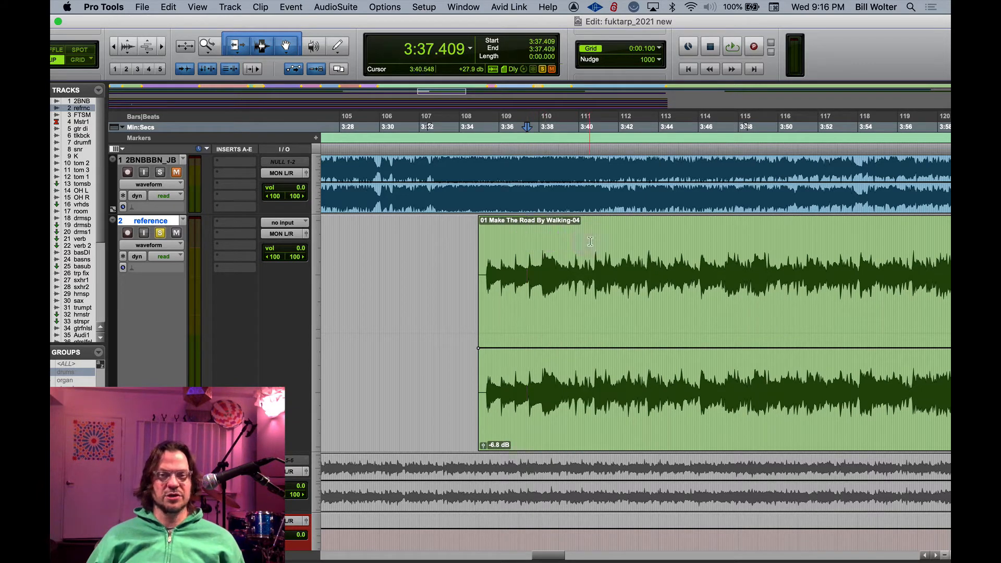
click(499, 239)
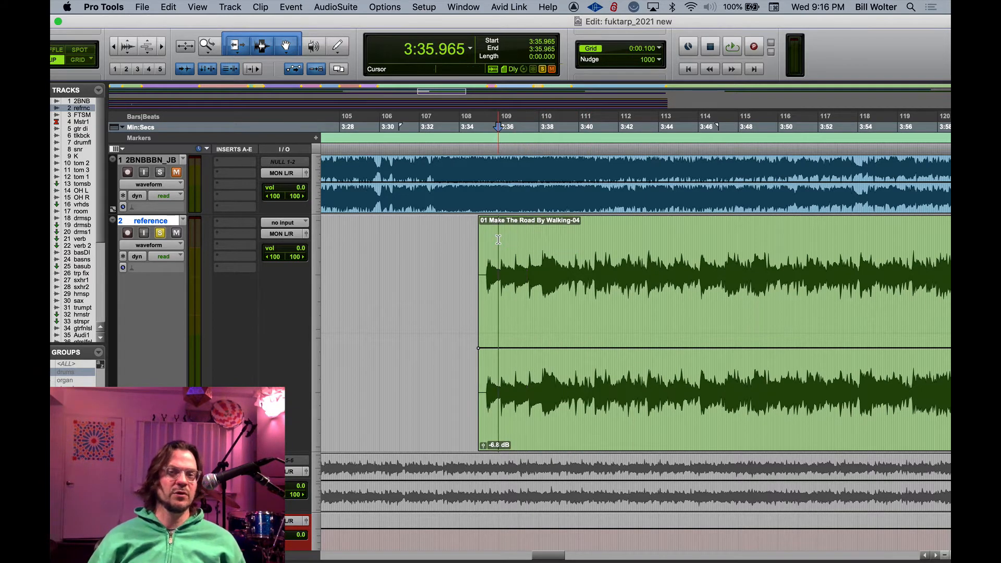
key(space)
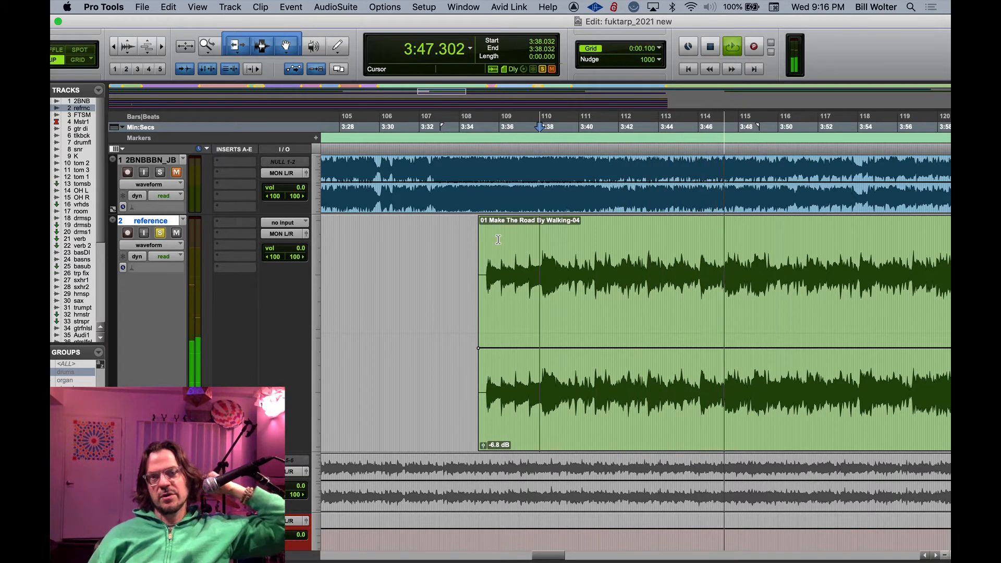
key(Up)
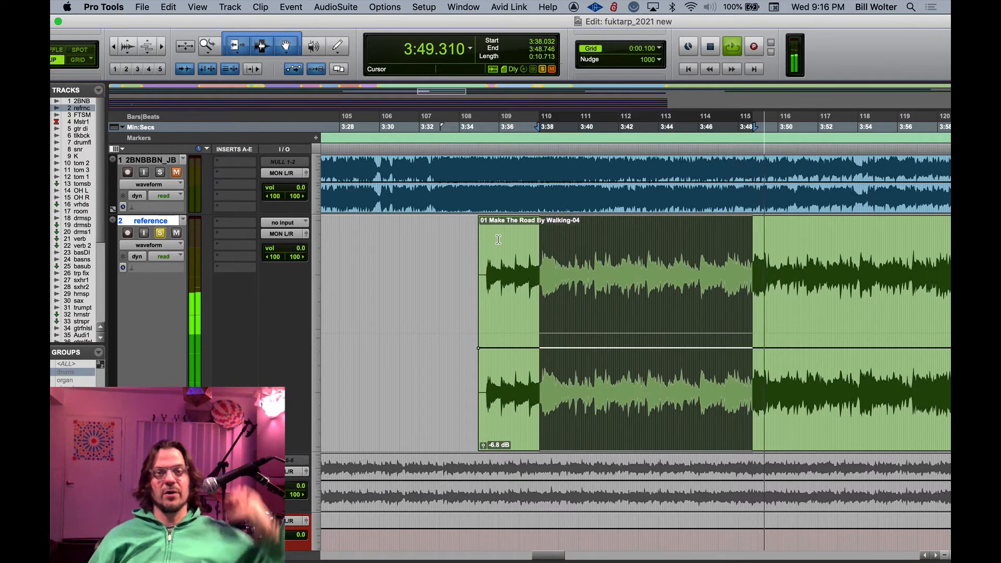
- Stop playback and refine the selection's start on the reference waveform to the note attack at about 3:38.187
key(space)
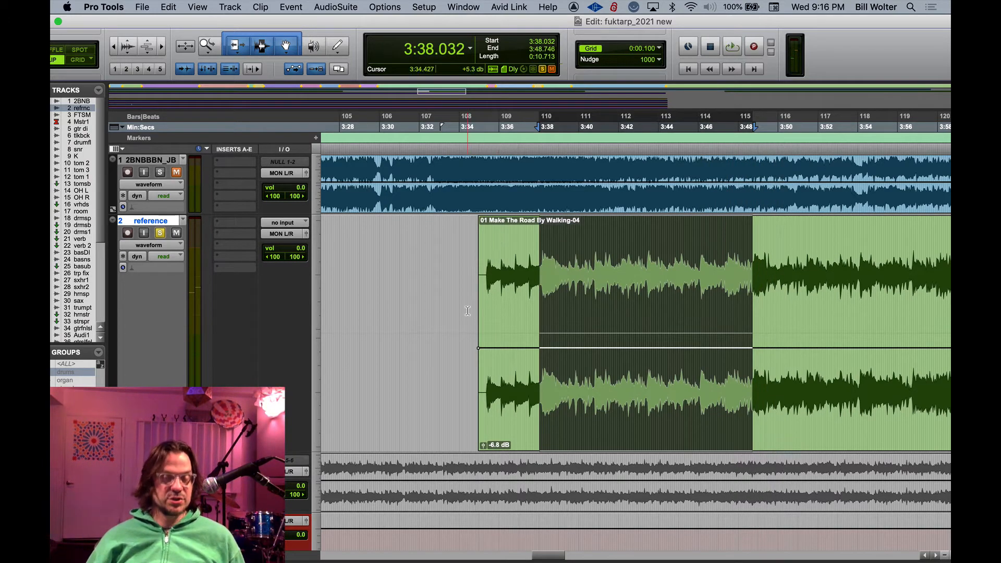
key(t)
key(t)
key(t)
key(t)
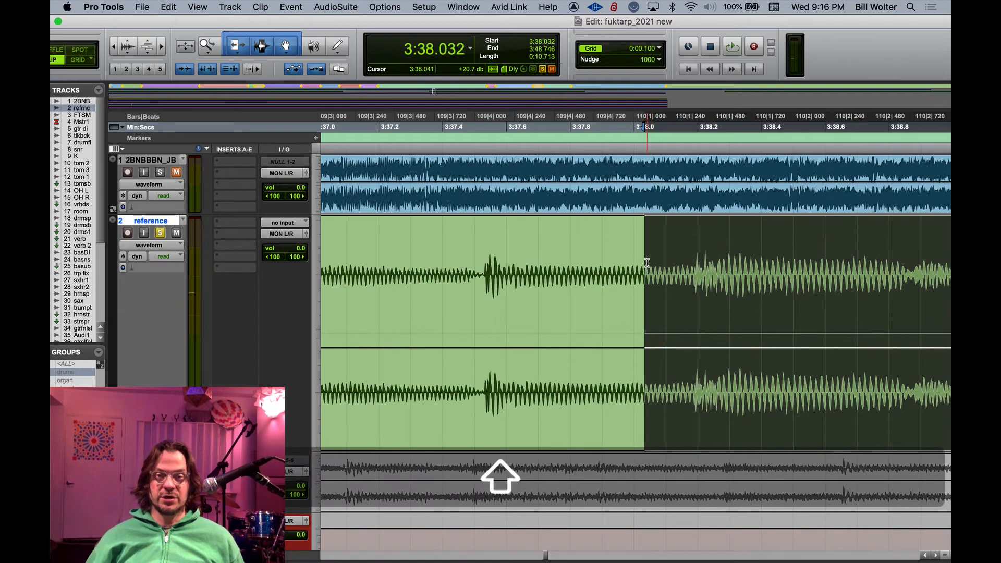
drag(647, 262, 692, 305)
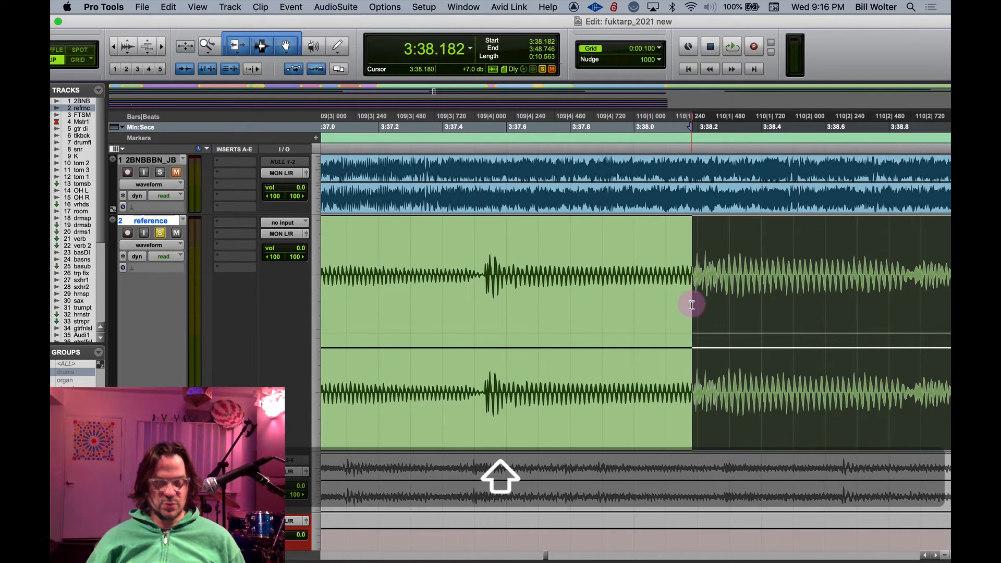
key(t)
key(t)
key(t)
drag(647, 280, 657, 301)
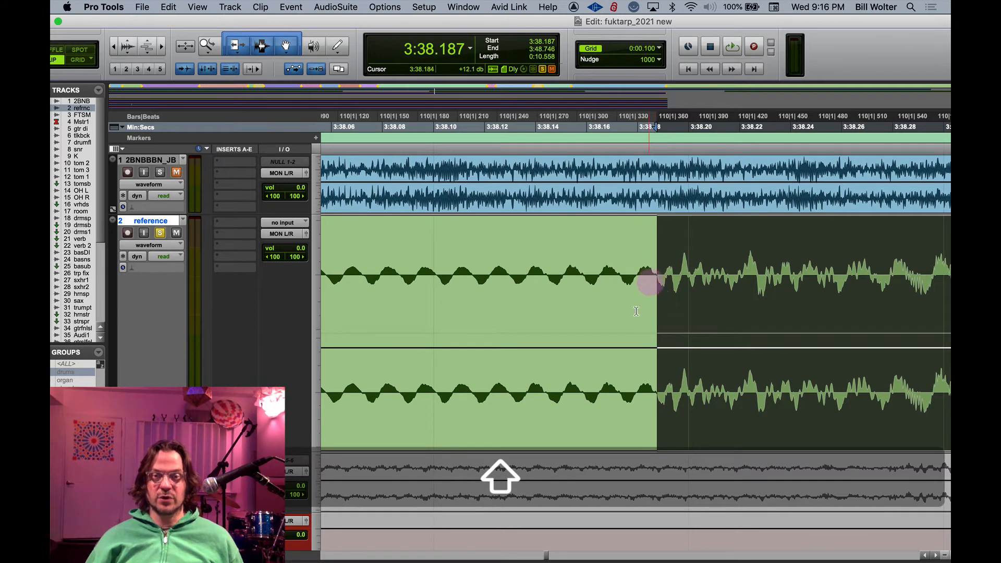
- Move the selection's end on the reference waveform back to about 3:48.686
key(Right)
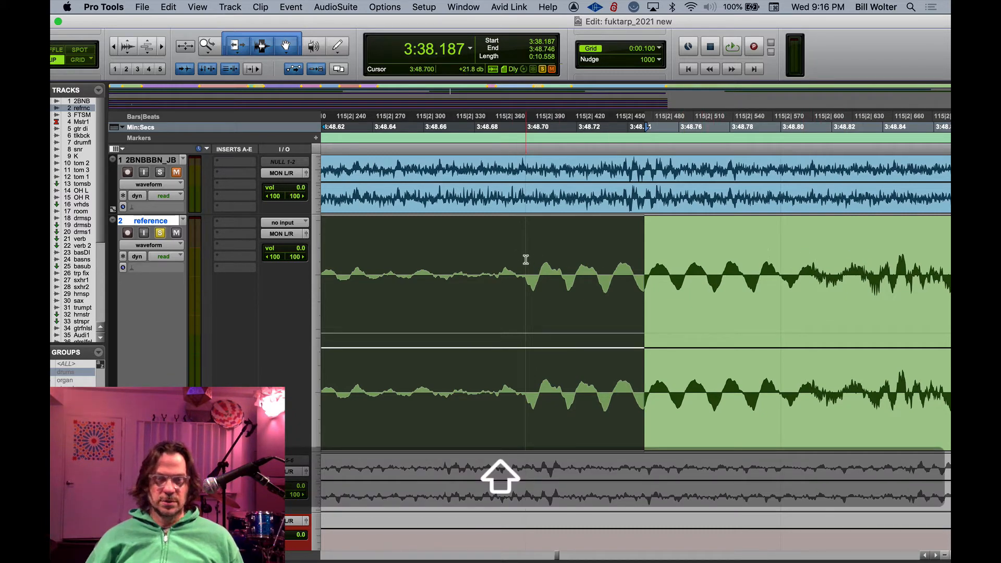
key(r)
key(r)
key(r)
key(r)
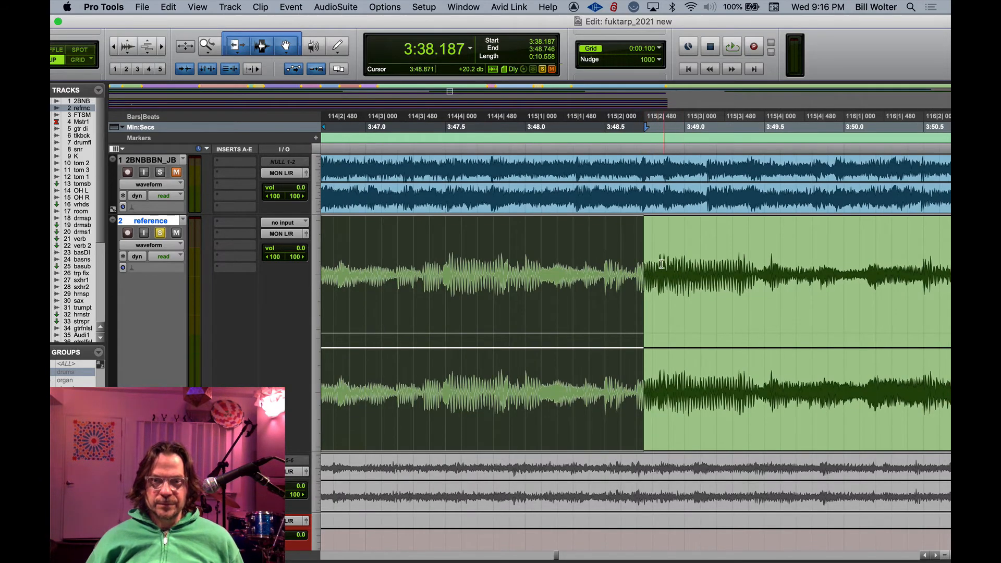
shift+click(635, 264)
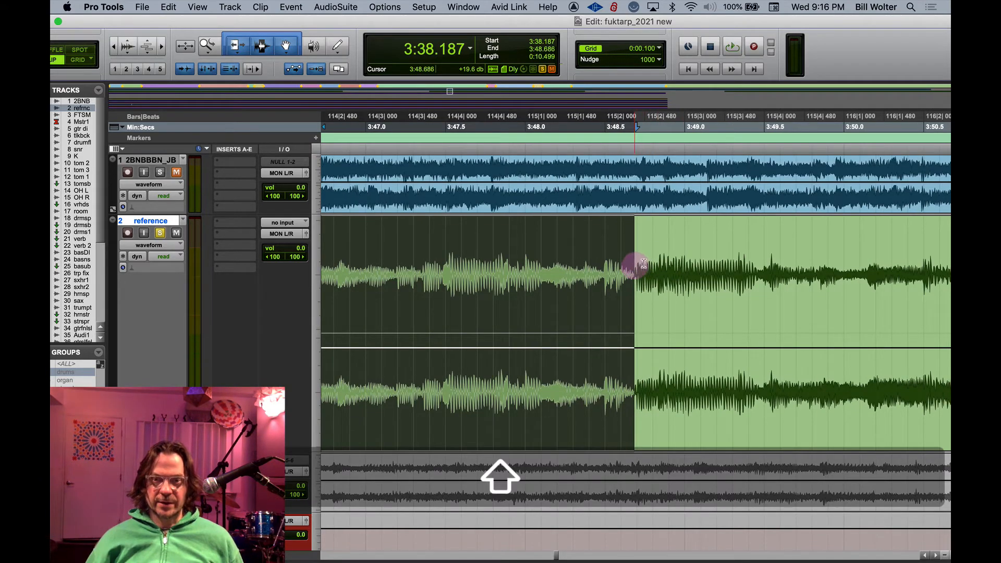
- Audition the loop from 3:38.187 to 3:48.686, dismissing the CPU overload error and restarting playback
click(729, 238)
key(space)
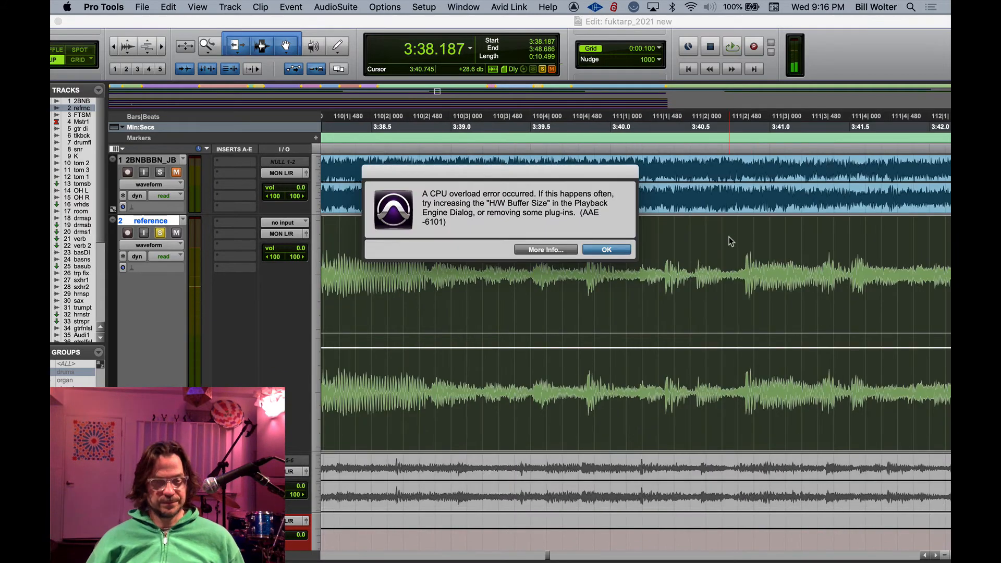
click(599, 250)
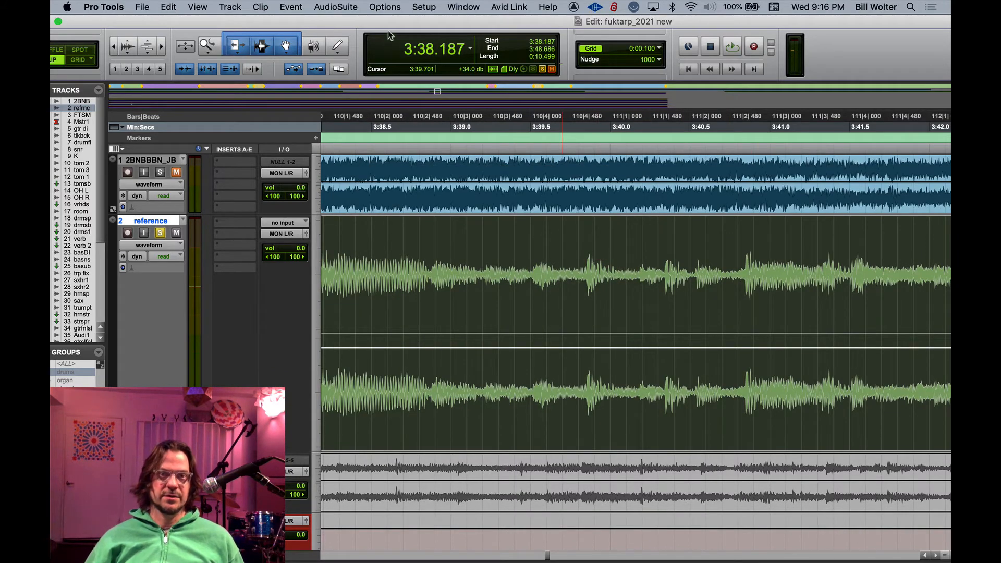
key(space)
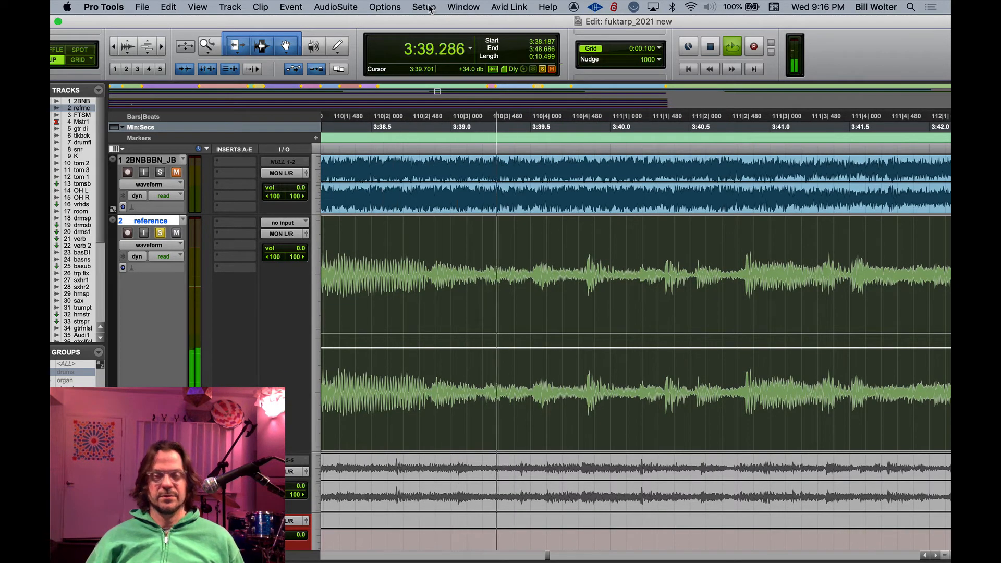
key(super+bracketleft)
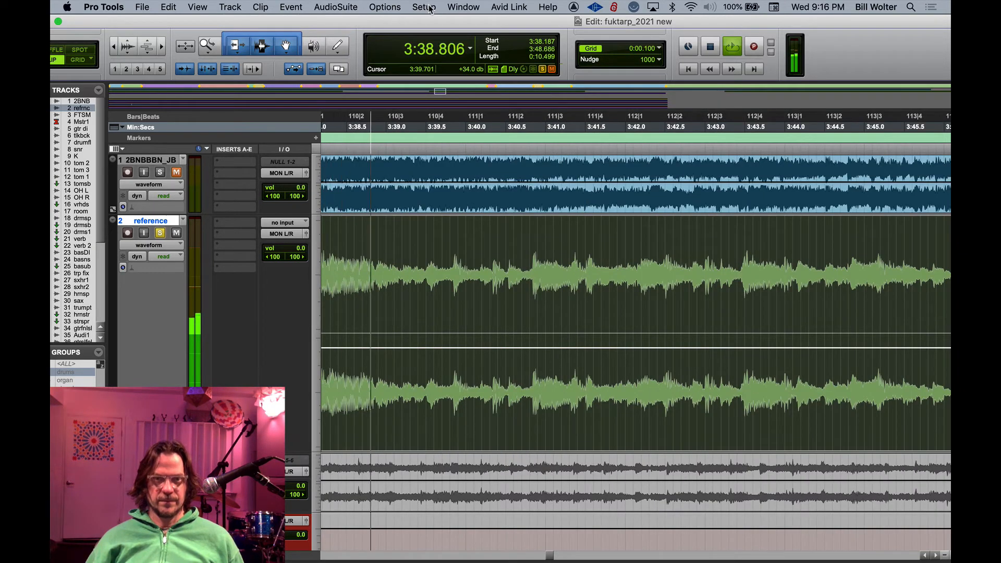
key(space)
- Extend the selection's end to the next note attack and fine-tune it close up to about 3:48.834
key(Right)
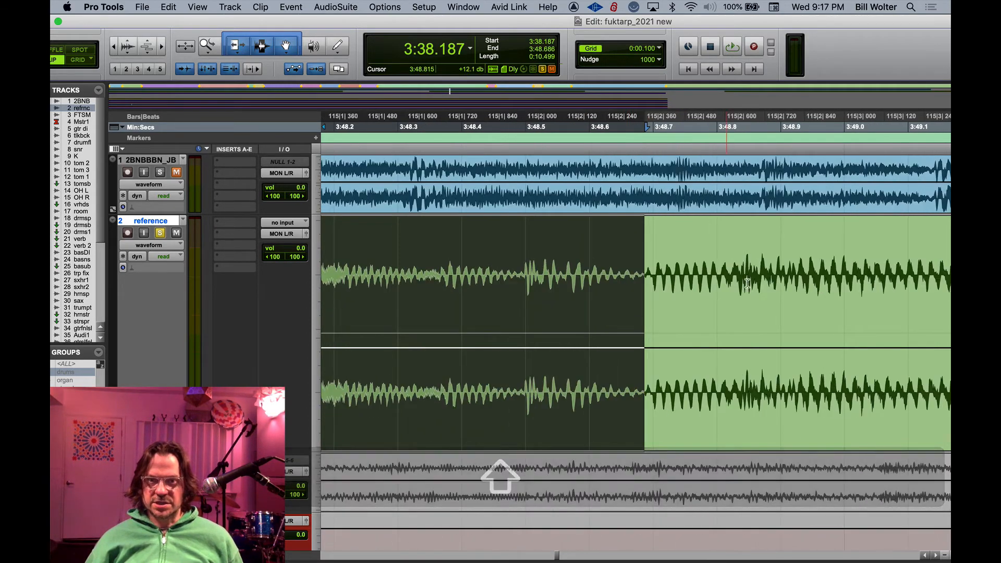
drag(660, 272, 743, 313)
key(t)
key(t)
key(t)
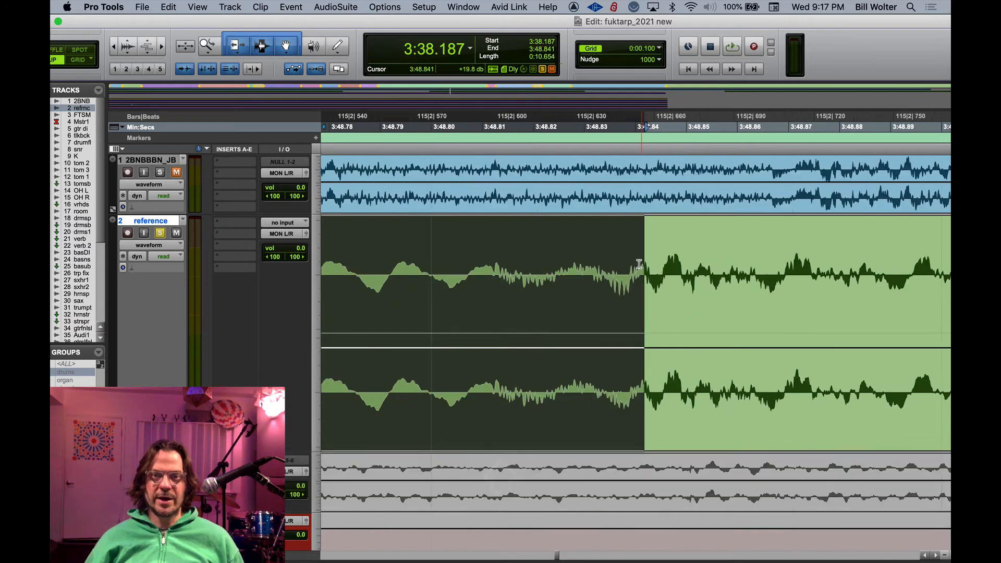
drag(645, 290, 600, 342)
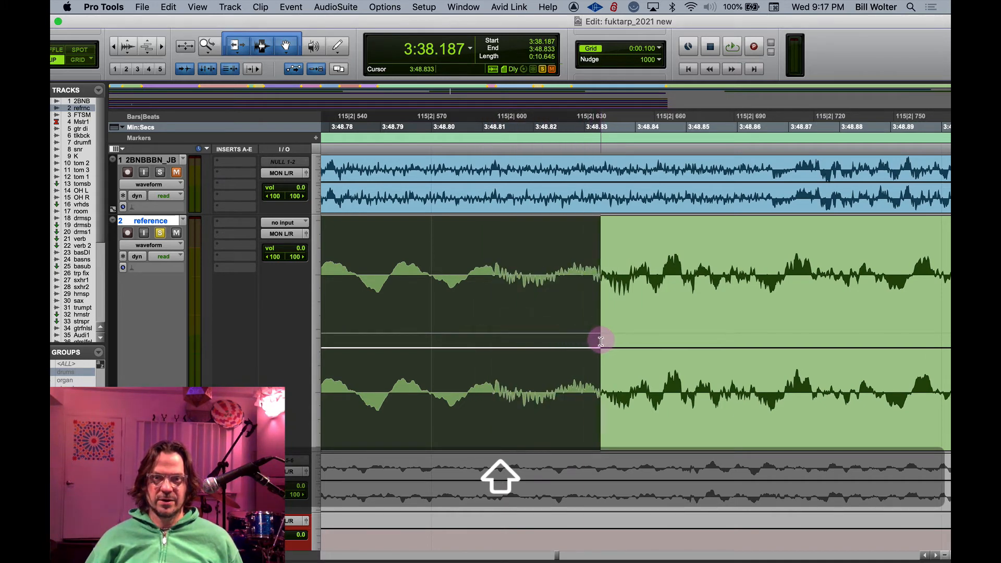
key(t)
key(t)
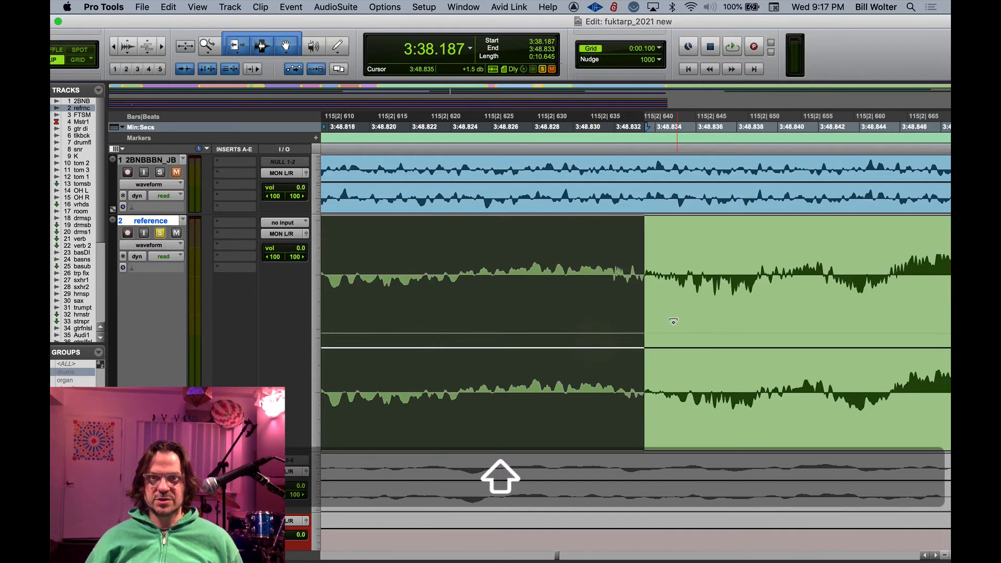
drag(643, 308, 663, 345)
- Audition the loop from 3:38.187 to 3:48.834 with the whole selection in view
key(space)
key(r)
key(r)
key(r)
key(r)
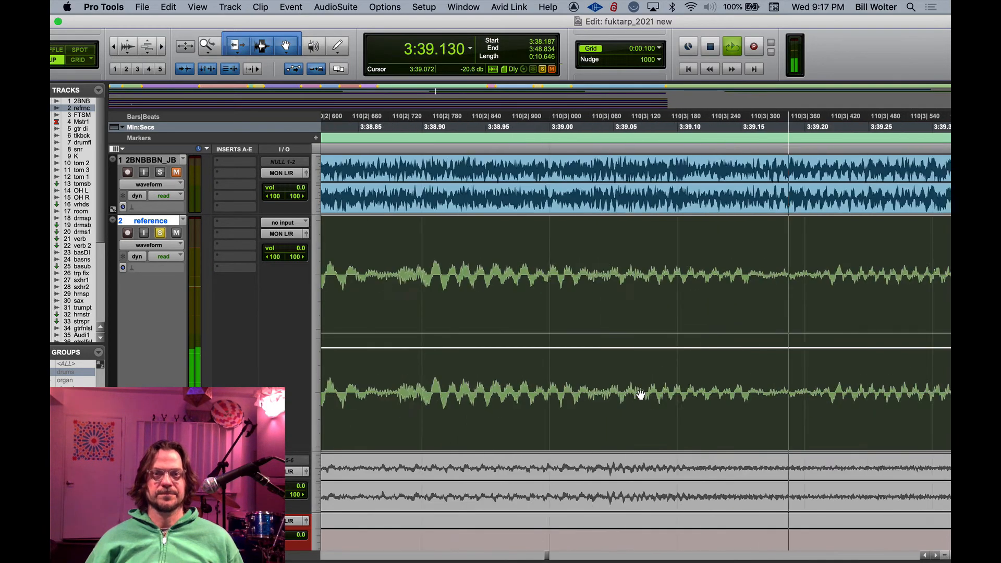
key(r)
key(r)
key(r)
key(r)
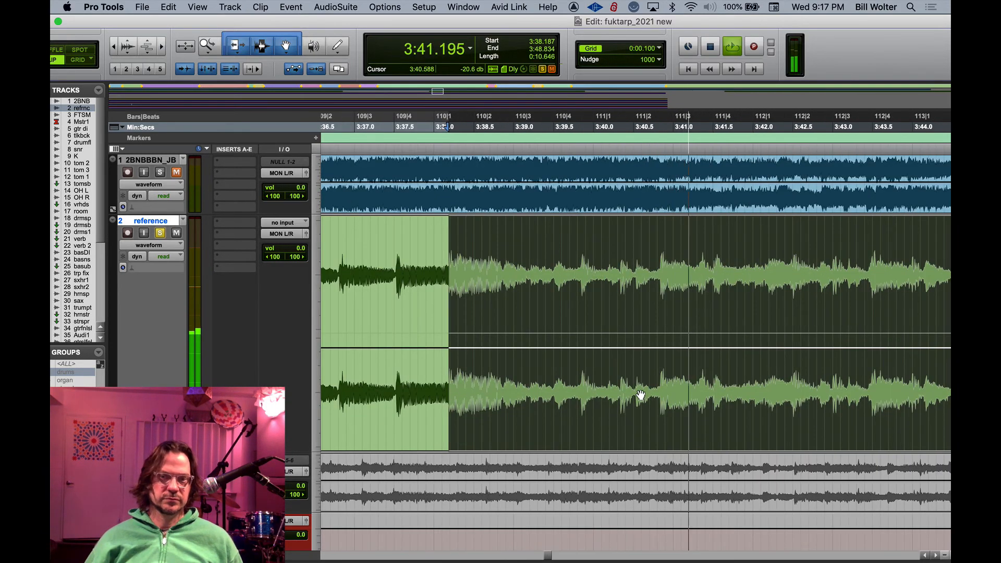
key(r)
key(r)
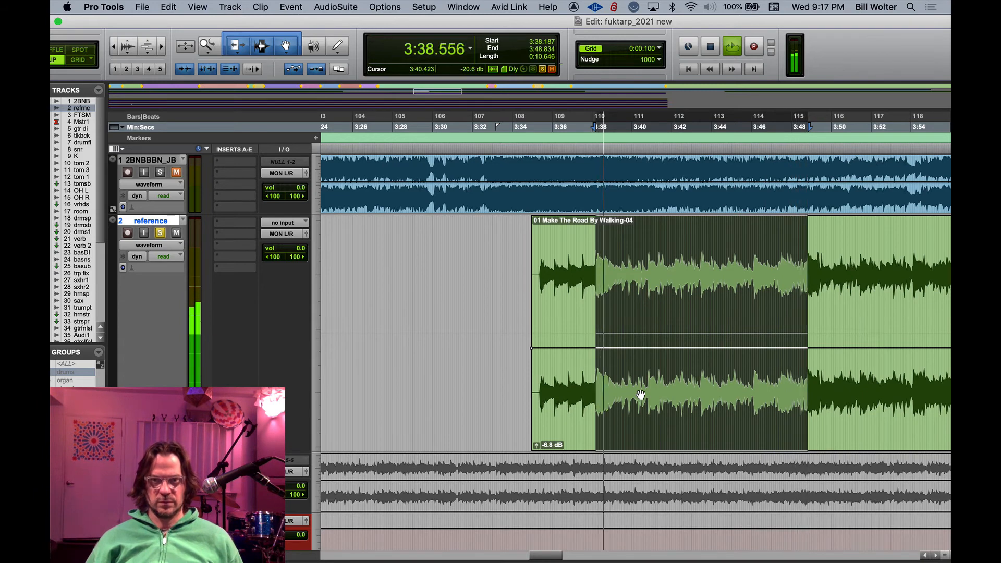
key(space)
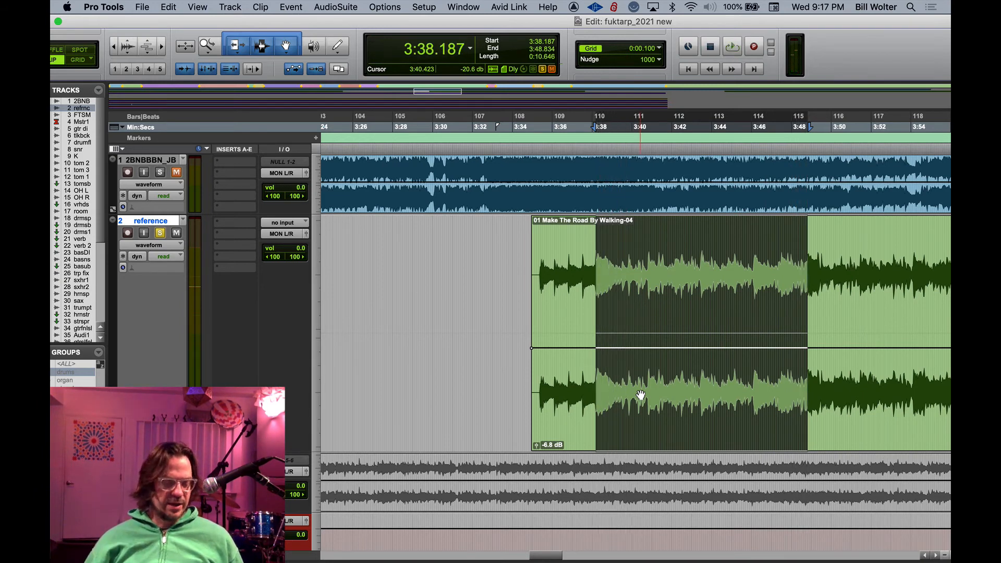
- Paste a copy of the loop selection at about 3:24.759 on the reference track and duplicate it twice, end to end
click(326, 275)
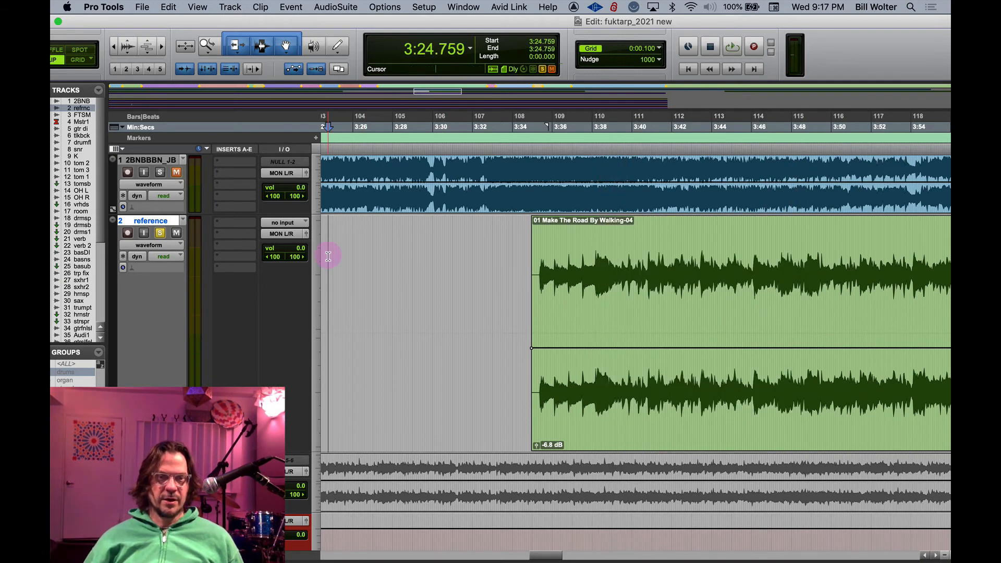
key(super+v)
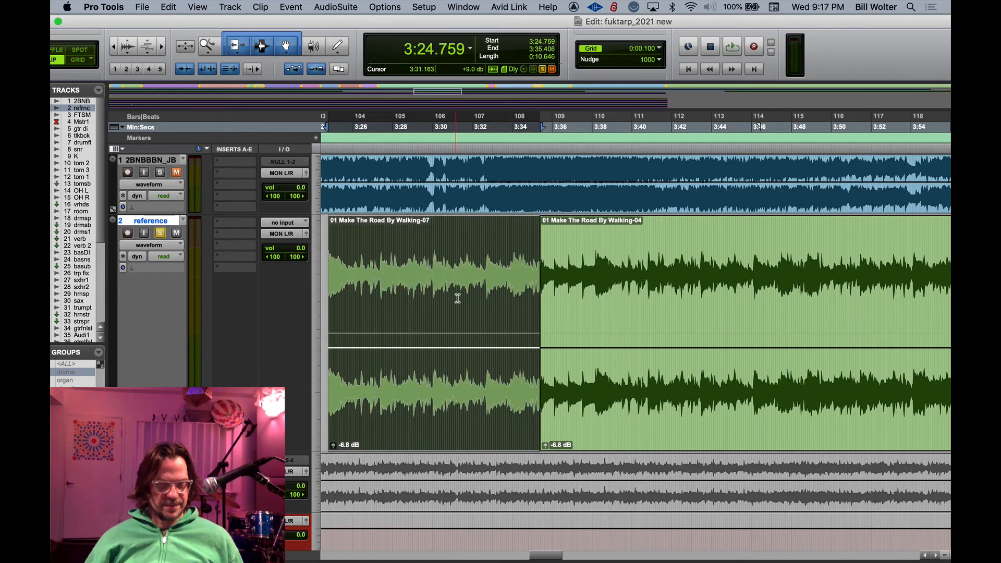
key(super+d)
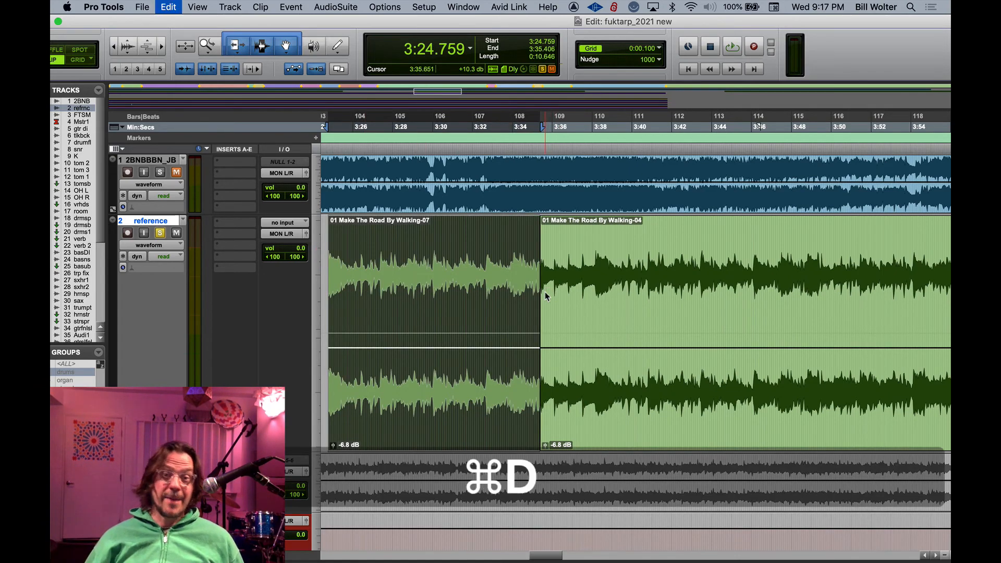
key(super+d)
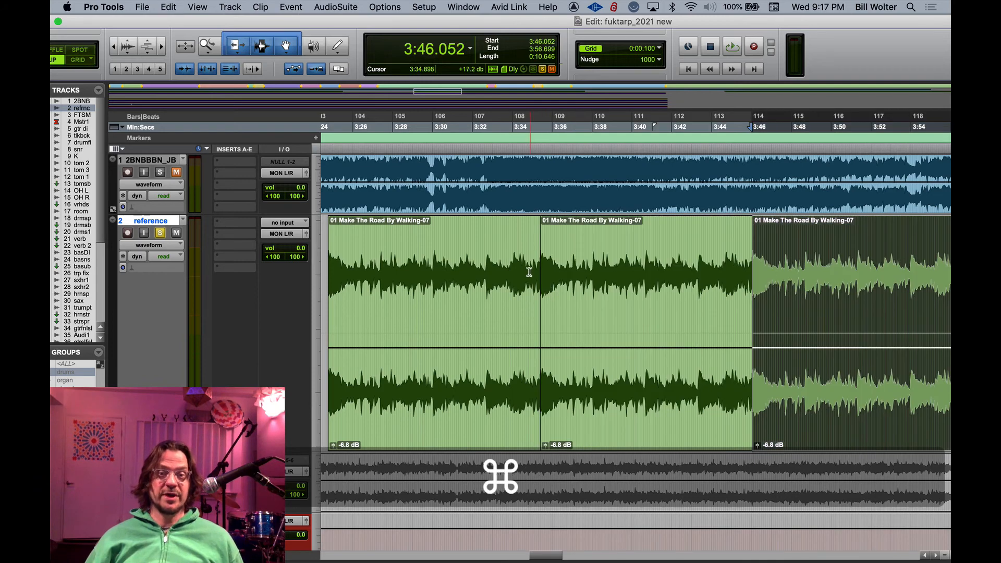
- Audition the transition between the first two loop clips, playing from about 3:31.288
click(459, 238)
key(space)
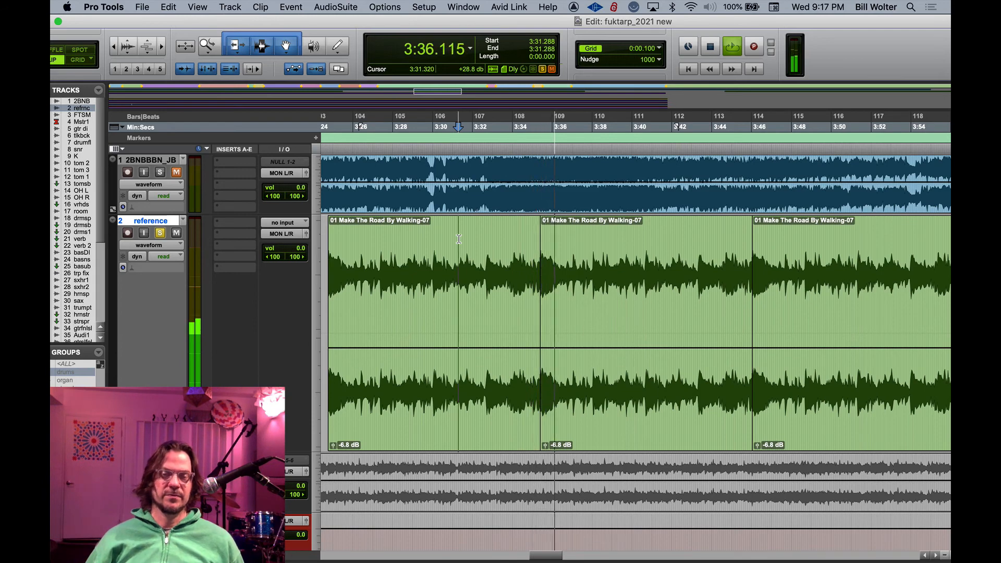
key(space)
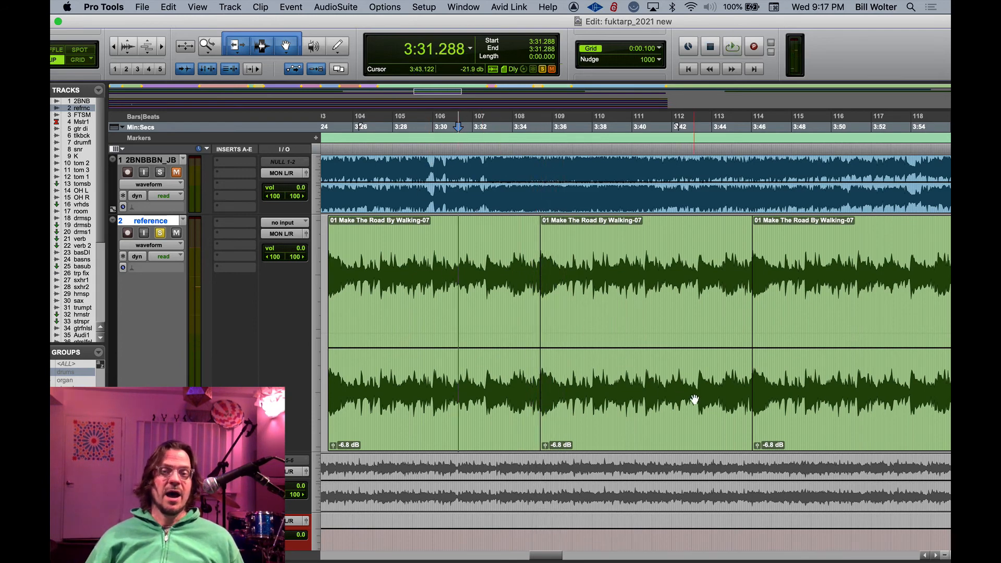
- Select the third loop clip and use Repeat to fill the reference track with copies from 3:56.699 to 5:00.579
click(812, 443)
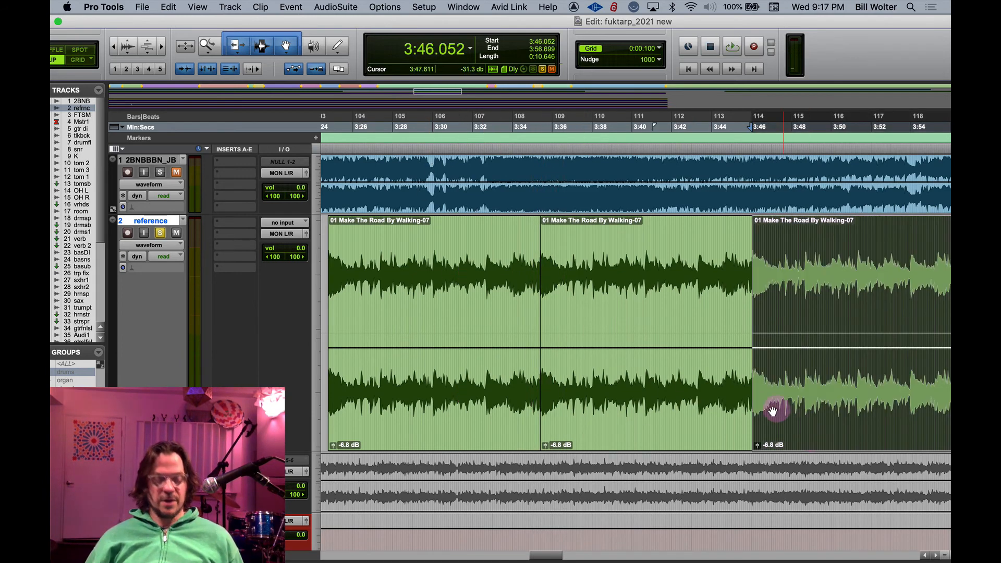
key(super+bracketleft)
key(super+bracketleft)
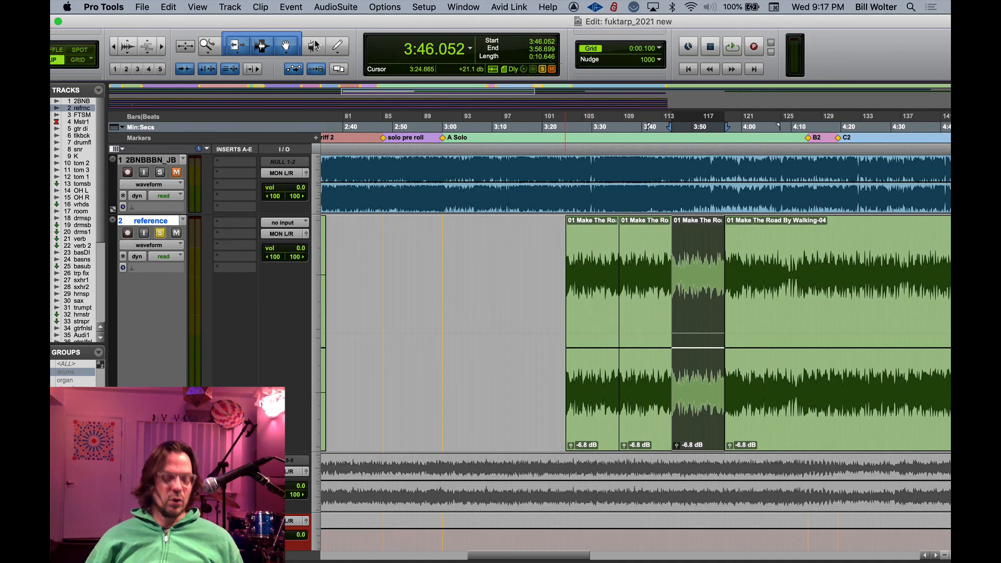
key(alt+r)
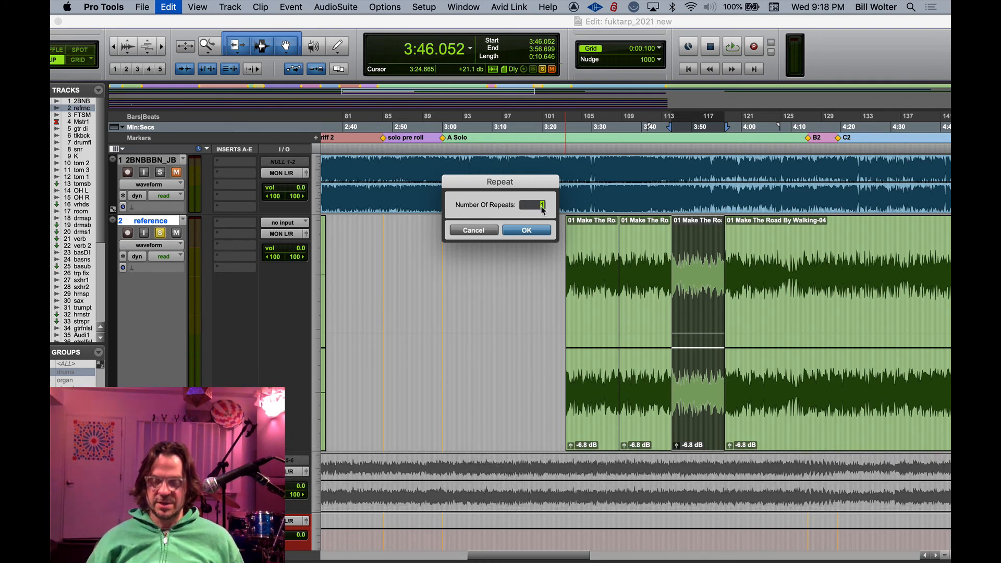
key(Return)
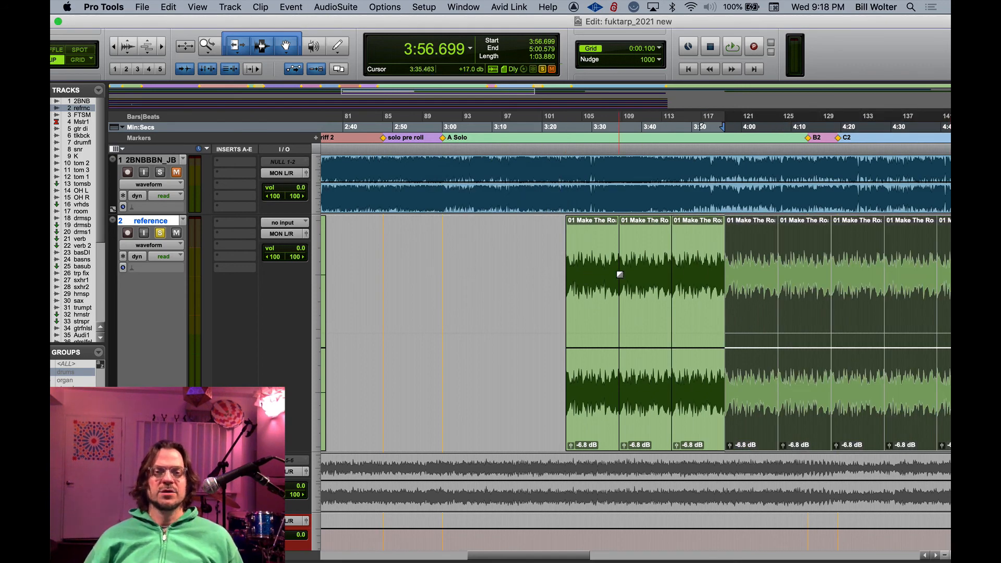
- Duplicate the selected block of repeated loop clips so the copy runs from 5:00.579 to 6:04.459
key(super+d)
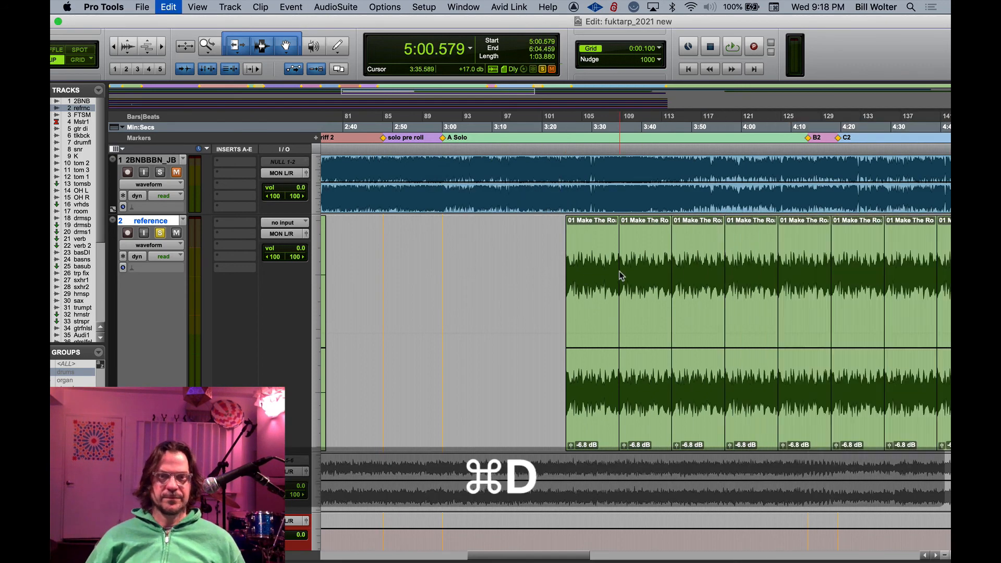
key(alt+r)
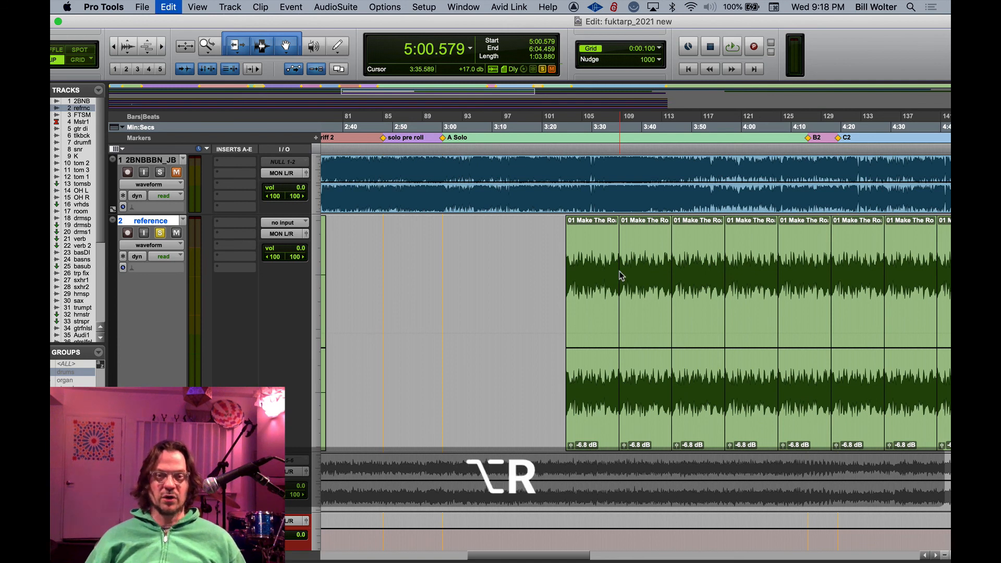
key(Escape)
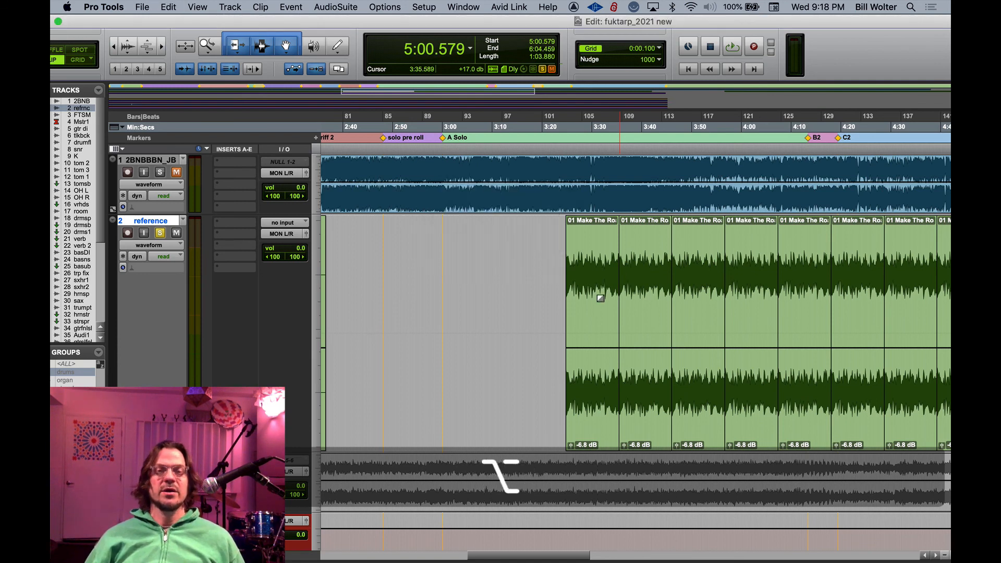